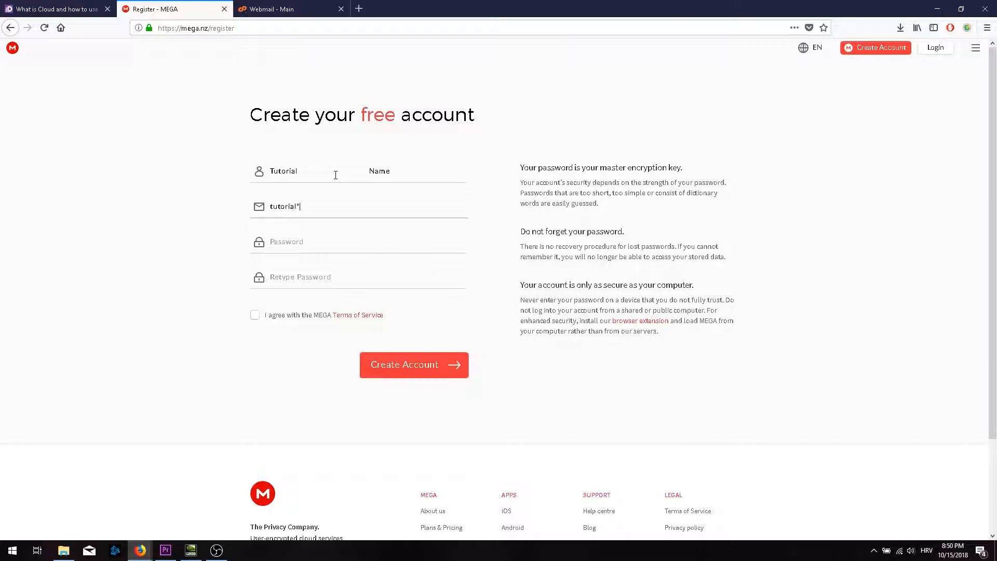
Register a free MEGA account with name, e-mail and repeated password, accepting the Terms of Service.
{"action": "type", "text": "@digitalmediahow.com"}
{"action": "key", "text": "Tab"}
{"action": "type", "text": "****"}
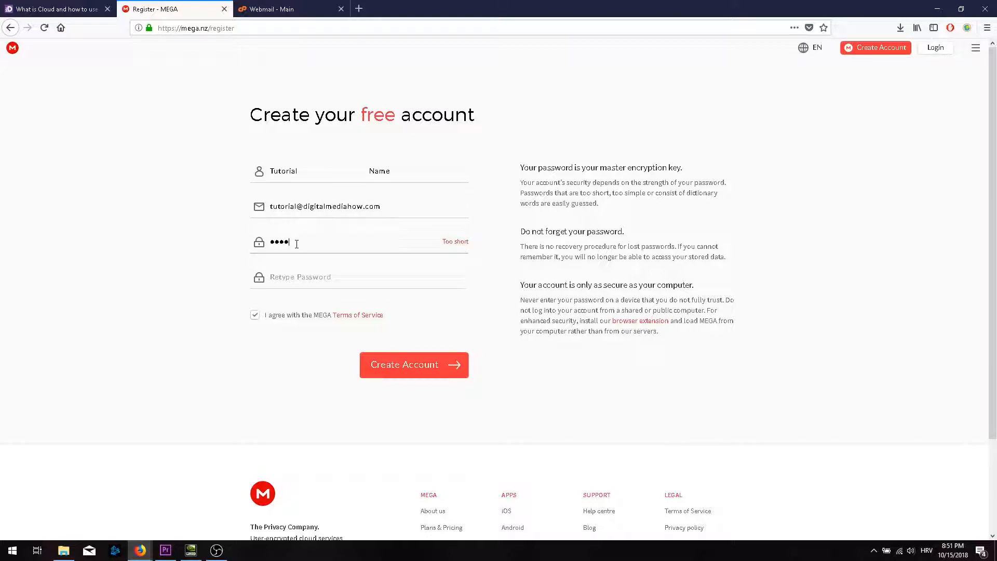
{"action": "key", "text": "Tab"}
{"action": "type", "text": "*******"}
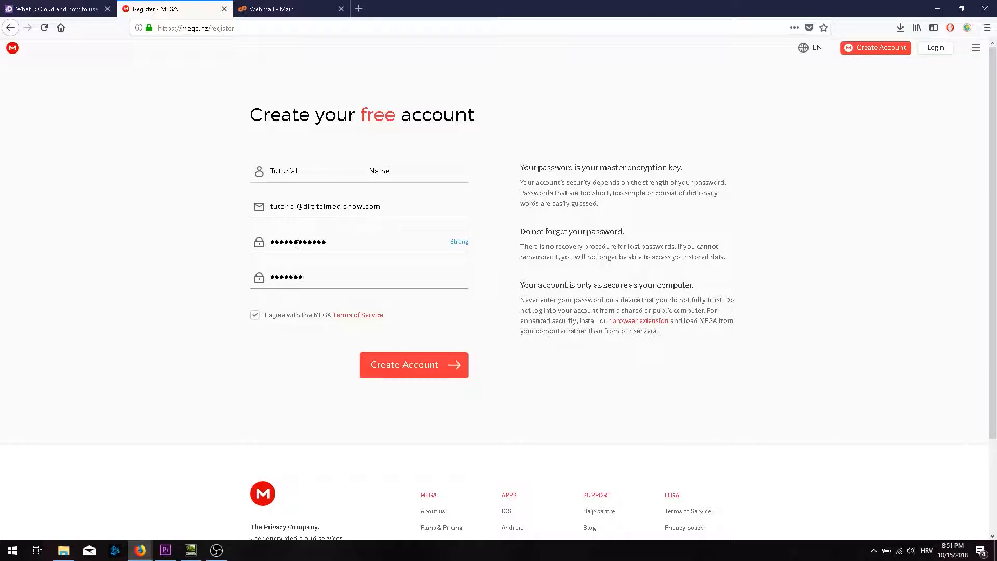
{"action": "left_click", "coordinate": [255, 317]}
{"action": "left_click", "coordinate": [255, 317]}
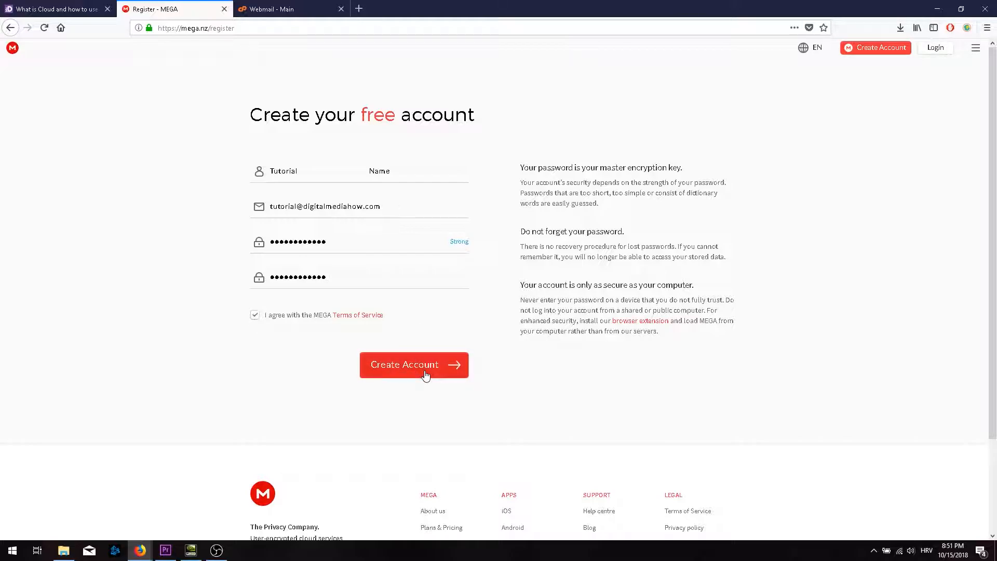
{"action": "left_click", "coordinate": [425, 374]}
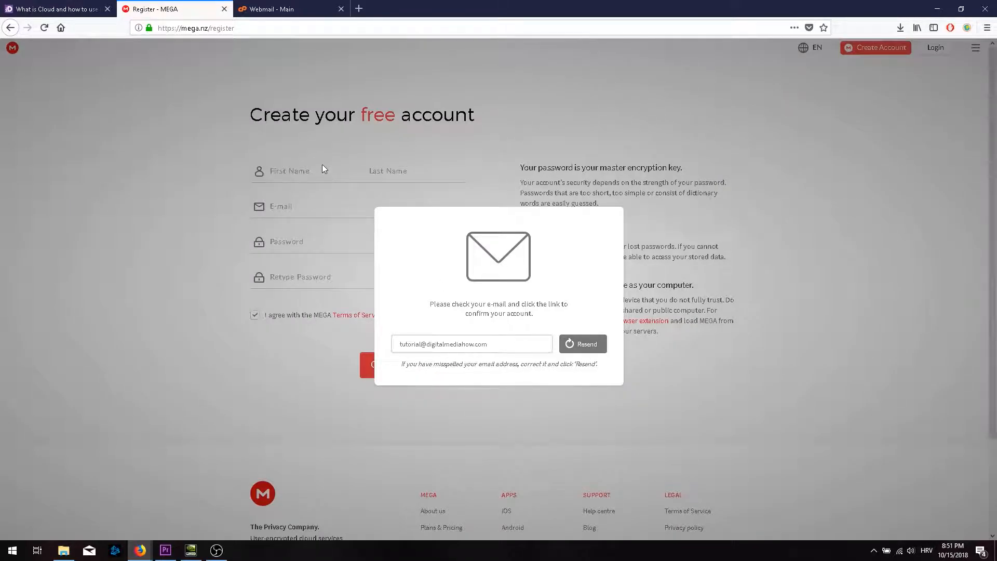
Refresh the Roundcube inbox, open MEGA's verification e-mail and follow its Verify my email link.
{"action": "left_click", "coordinate": [296, 9]}
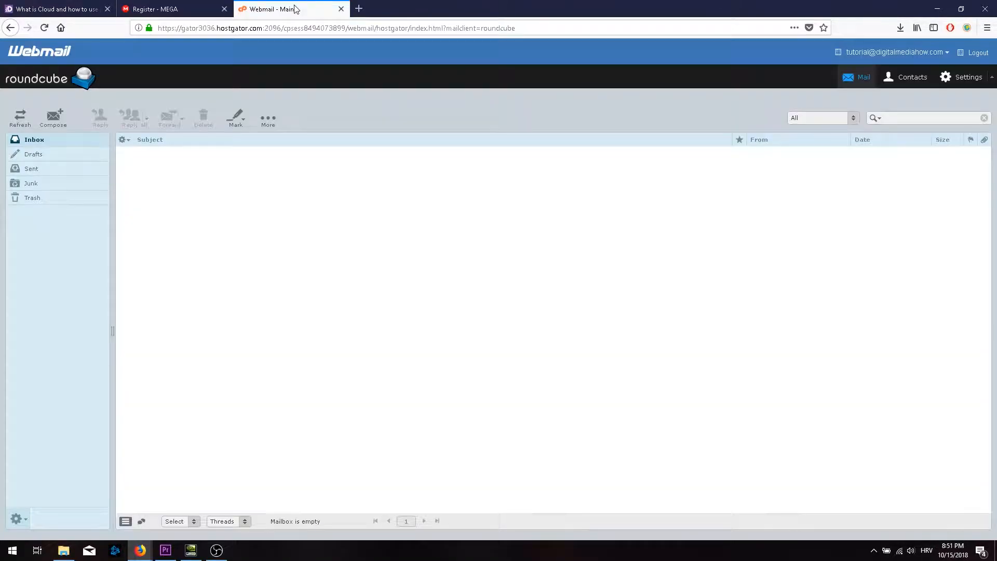
{"action": "left_click", "coordinate": [20, 117]}
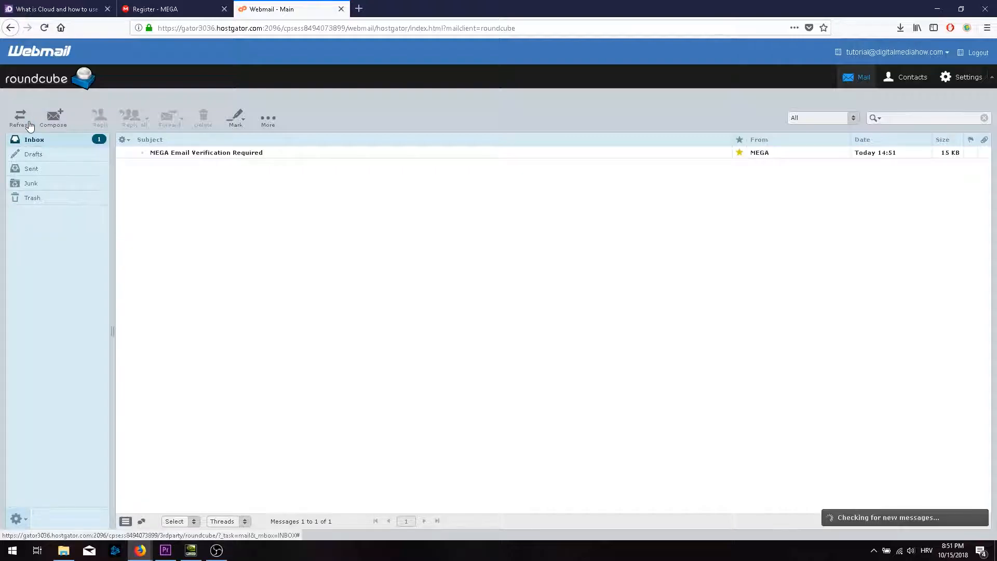
{"action": "left_click", "coordinate": [261, 156]}
{"action": "double_click", "coordinate": [261, 154]}
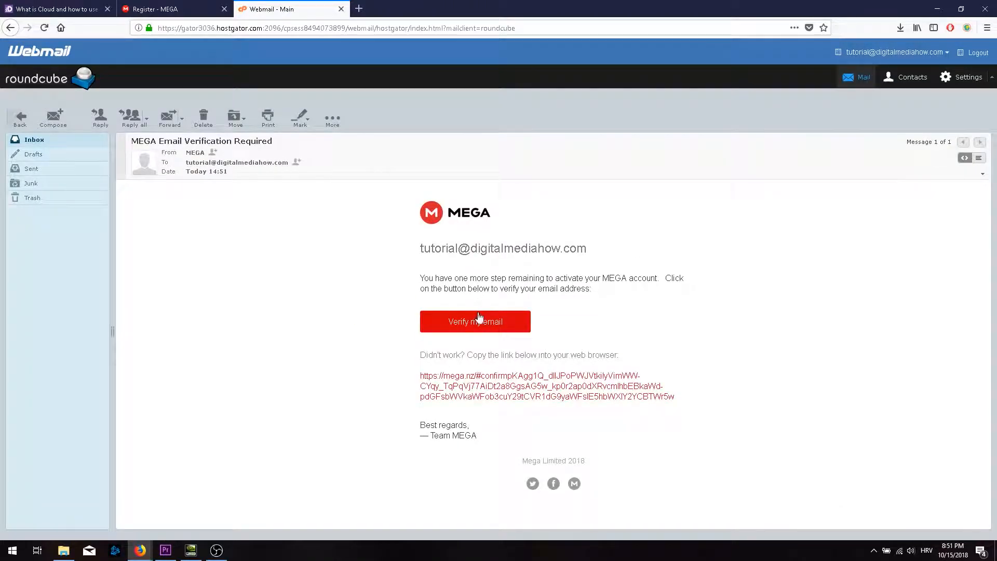
{"action": "left_click", "coordinate": [478, 323]}
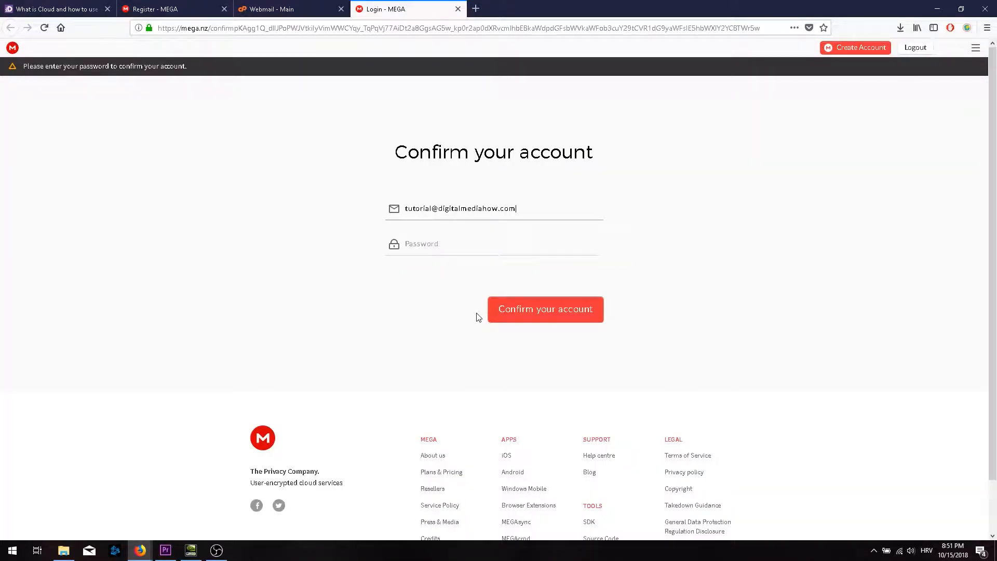
Confirm the new account with its password and choose the FREE plan.
{"action": "left_click", "coordinate": [463, 245]}
{"action": "type", "text": "•"}
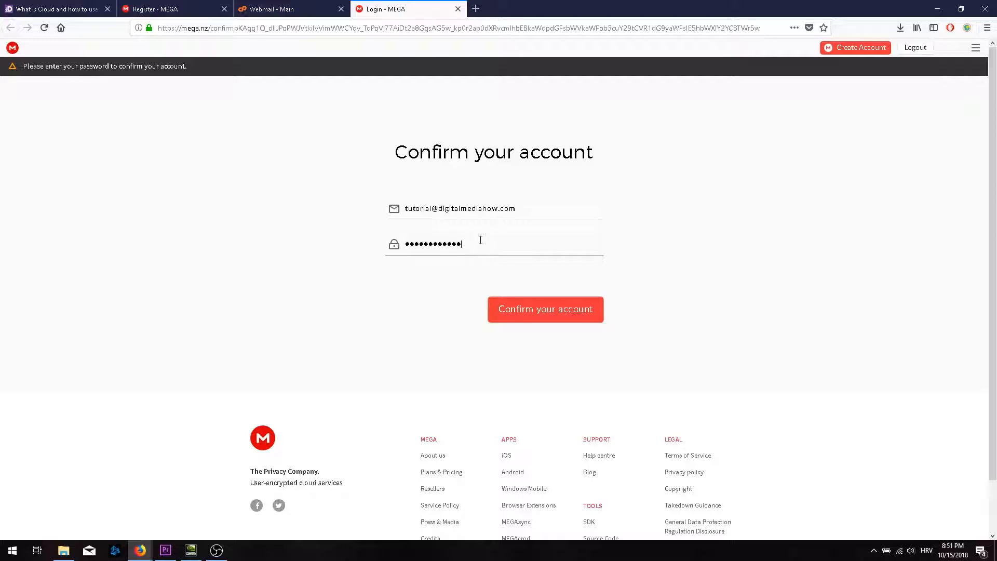
{"action": "left_click", "coordinate": [543, 316]}
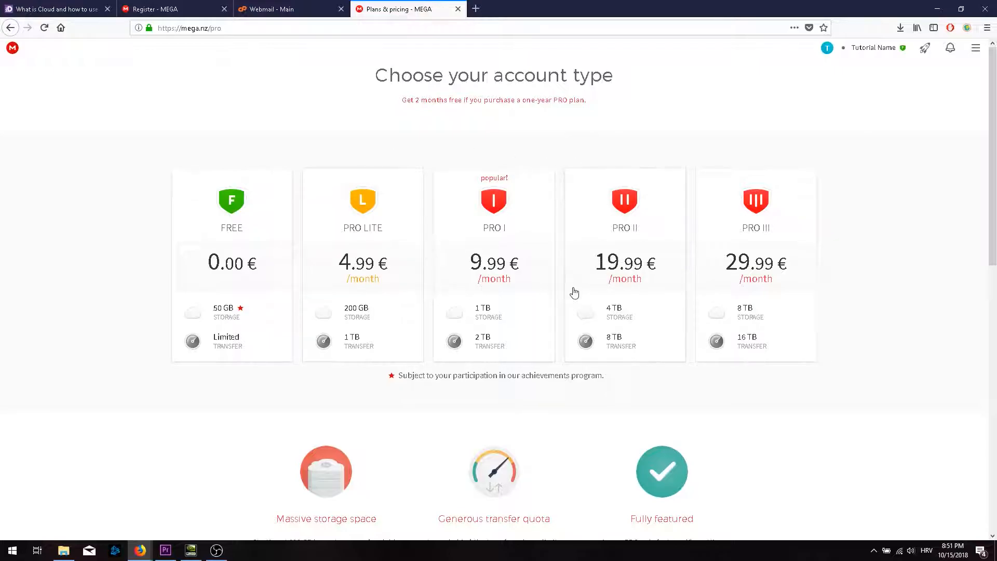
{"action": "left_click", "coordinate": [223, 248]}
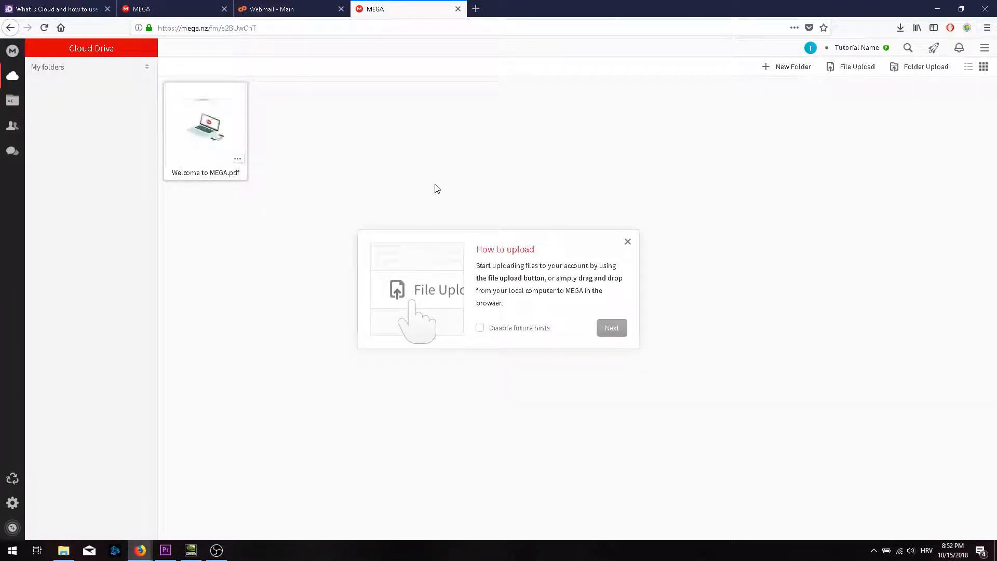
Step past the How to upload and Share your content hints and dismiss the Contacts hint.
{"action": "left_click", "coordinate": [611, 328]}
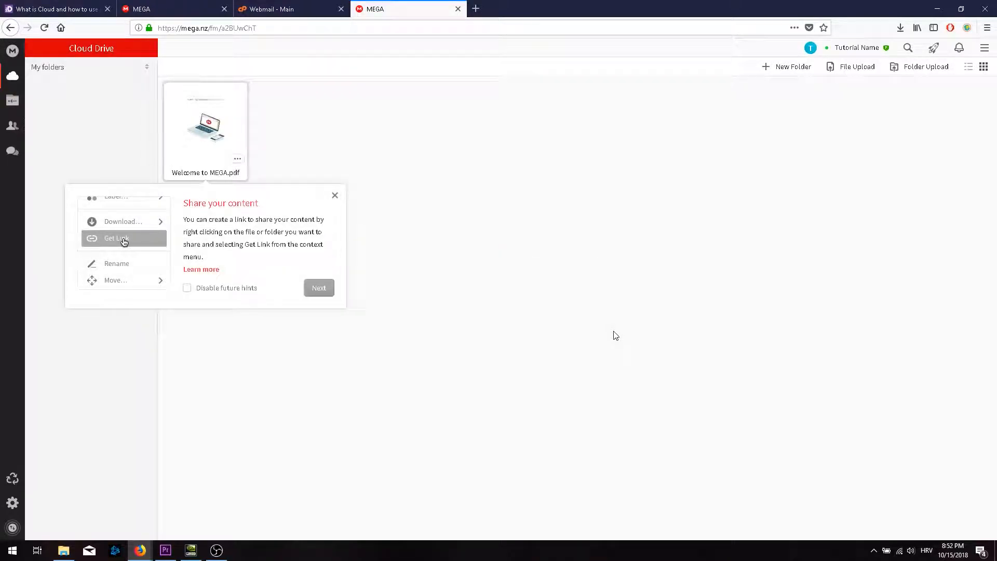
{"action": "left_click", "coordinate": [319, 287]}
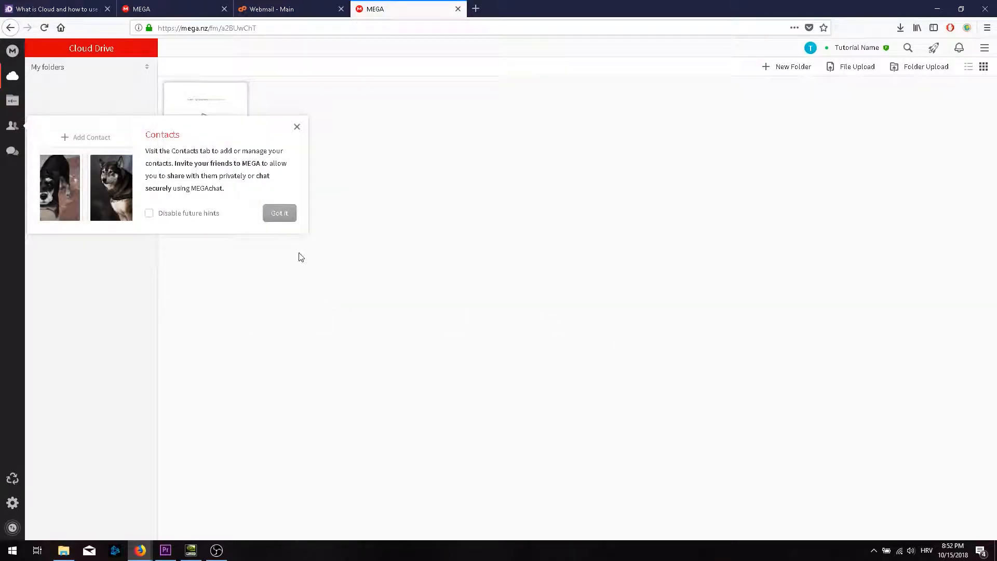
{"action": "left_click", "coordinate": [284, 218]}
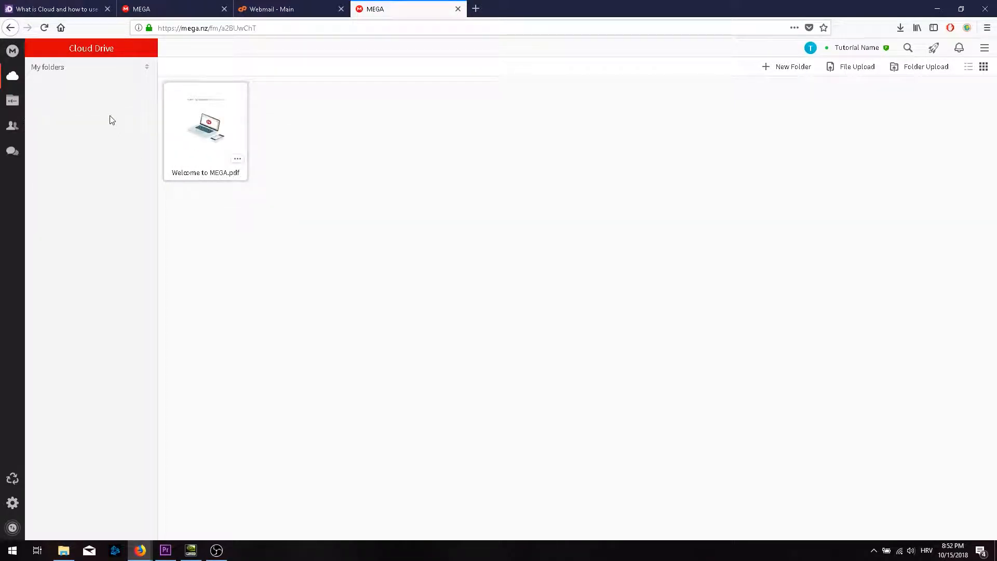
Start a Folder Upload and create a new Desktop folder named Tutorial in the chooser.
{"action": "right_click", "coordinate": [290, 236]}
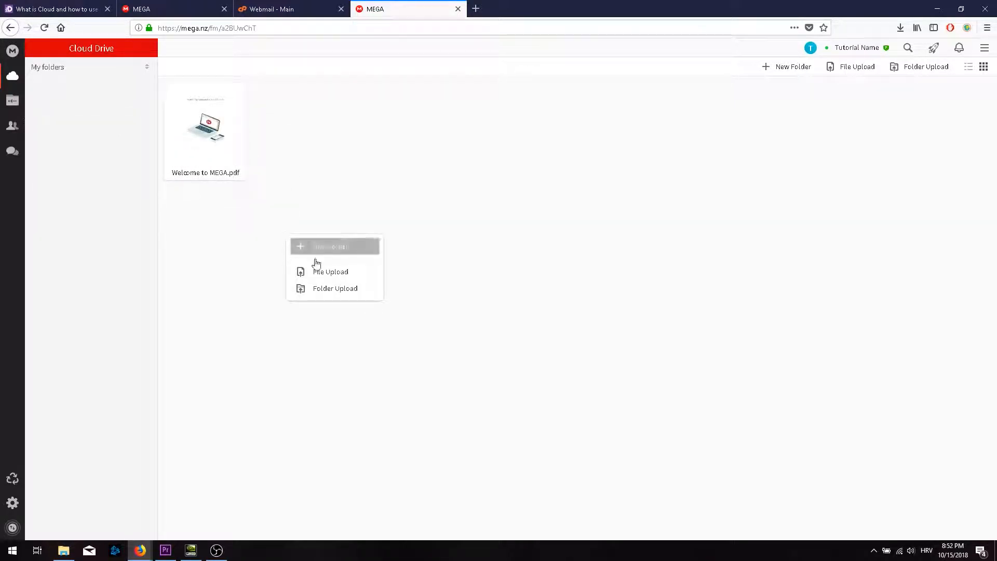
{"action": "left_click", "coordinate": [318, 287]}
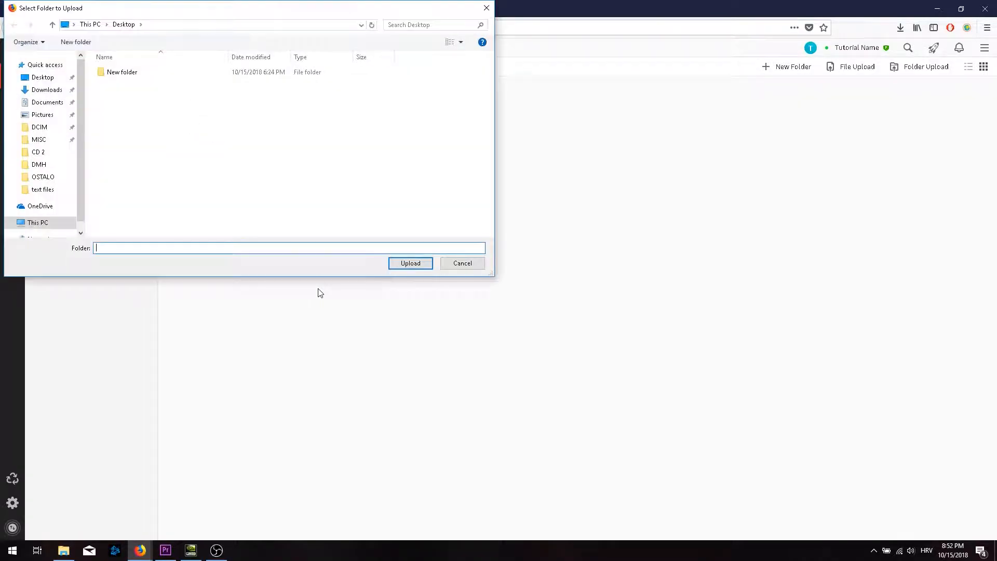
{"action": "left_click", "coordinate": [135, 71]}
{"action": "right_click", "coordinate": [136, 131]}
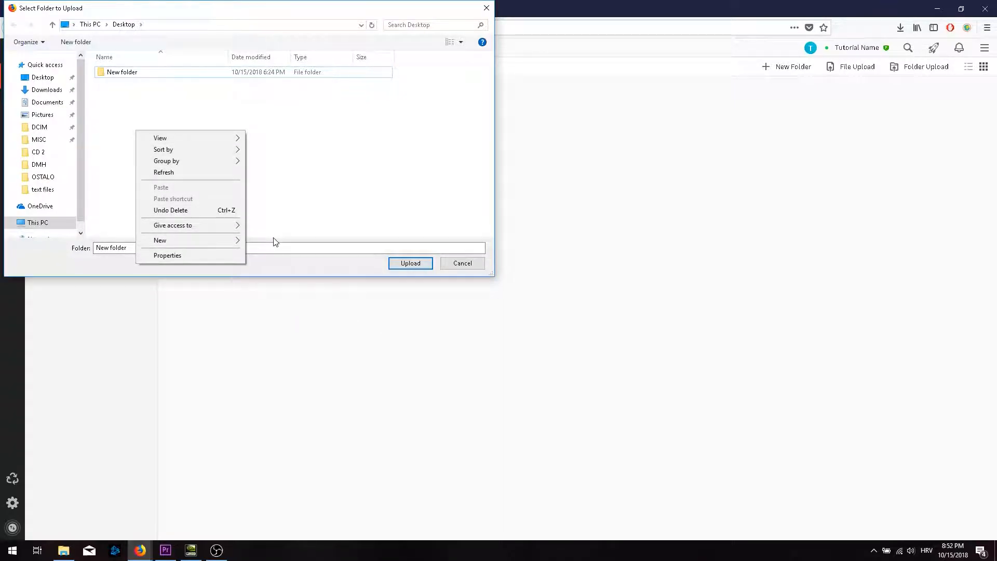
{"action": "mouse_move", "coordinate": [225, 244]}
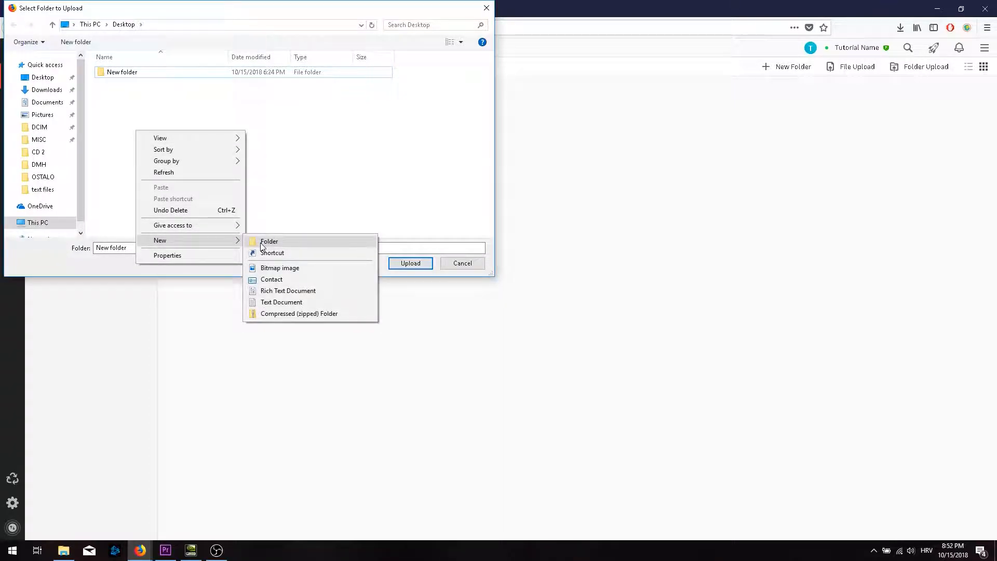
{"action": "left_click", "coordinate": [262, 243]}
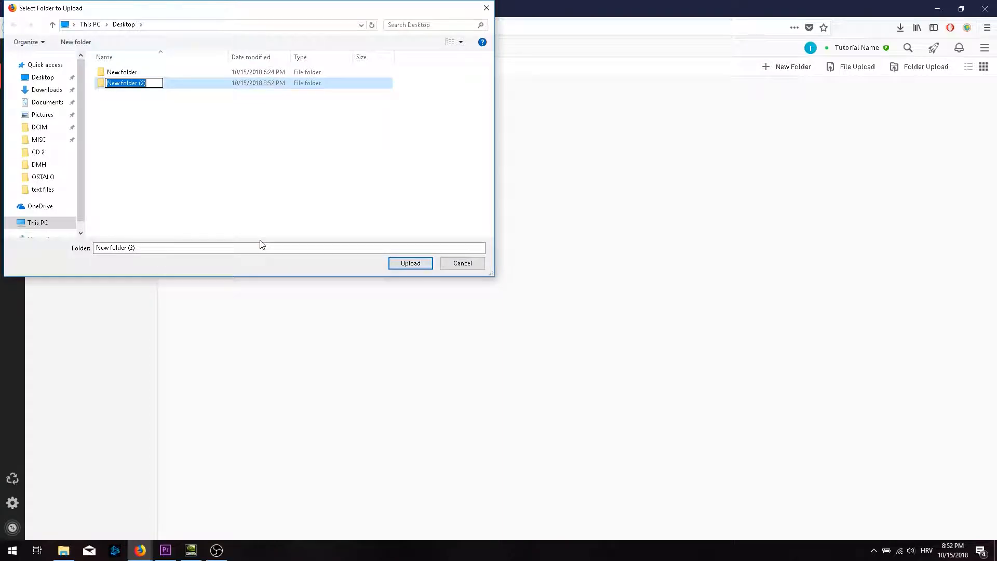
{"action": "type", "text": "Tutorial"}
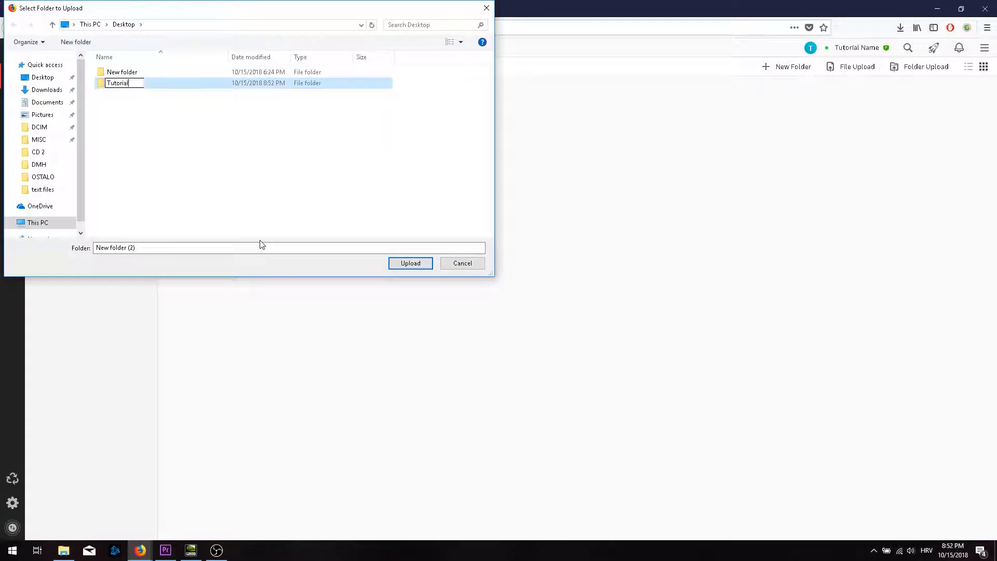
{"action": "key", "text": "Return"}
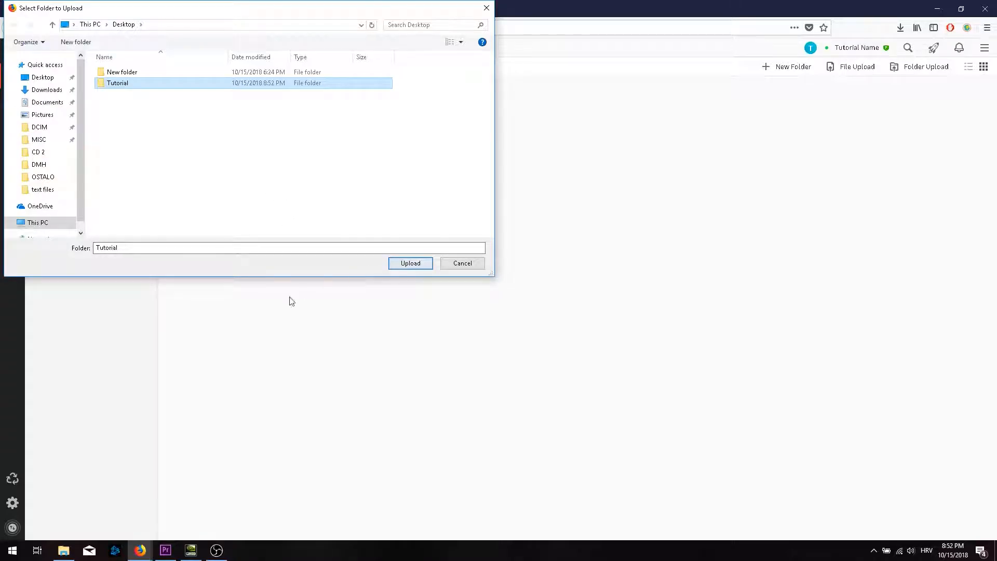
Create a text document named 'this is an example' inside Desktop > Tutorial.
{"action": "left_click", "coordinate": [64, 549]}
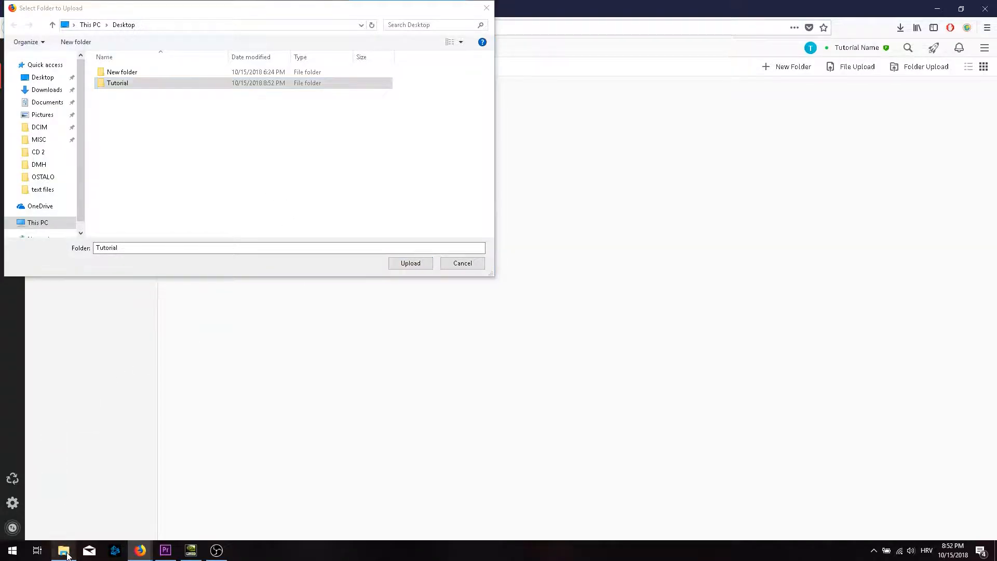
{"action": "left_click", "coordinate": [283, 210]}
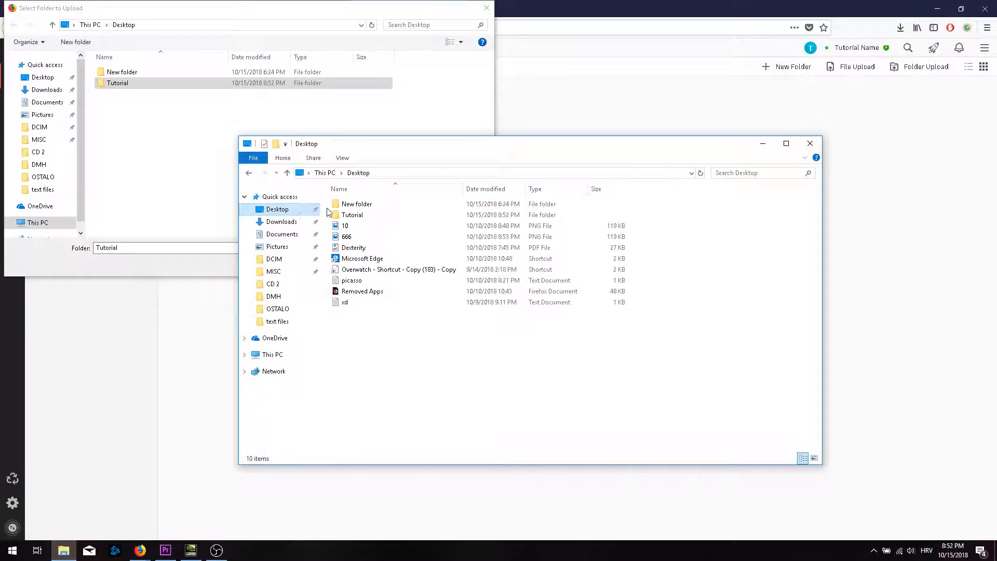
{"action": "double_click", "coordinate": [355, 218]}
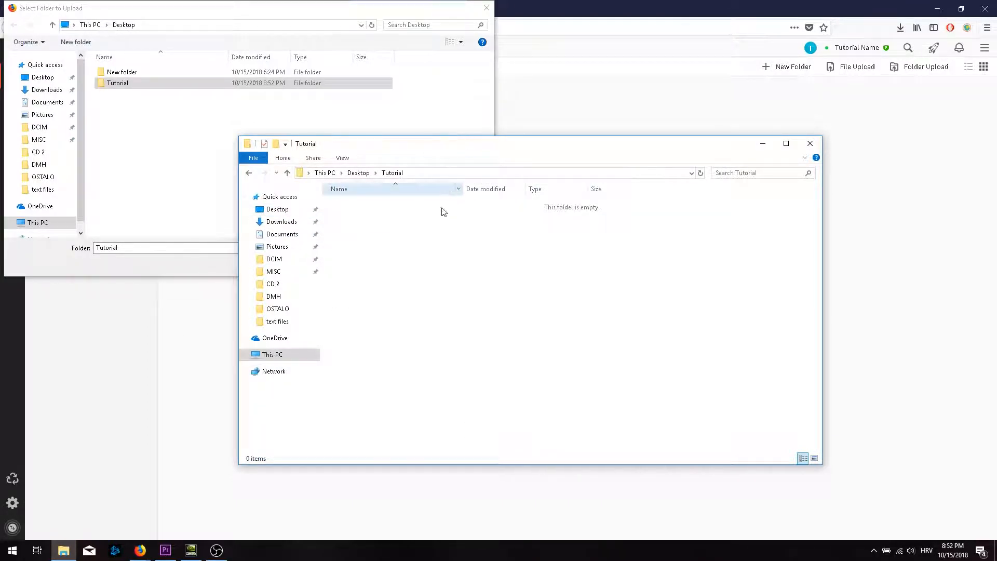
{"action": "right_click", "coordinate": [436, 289]}
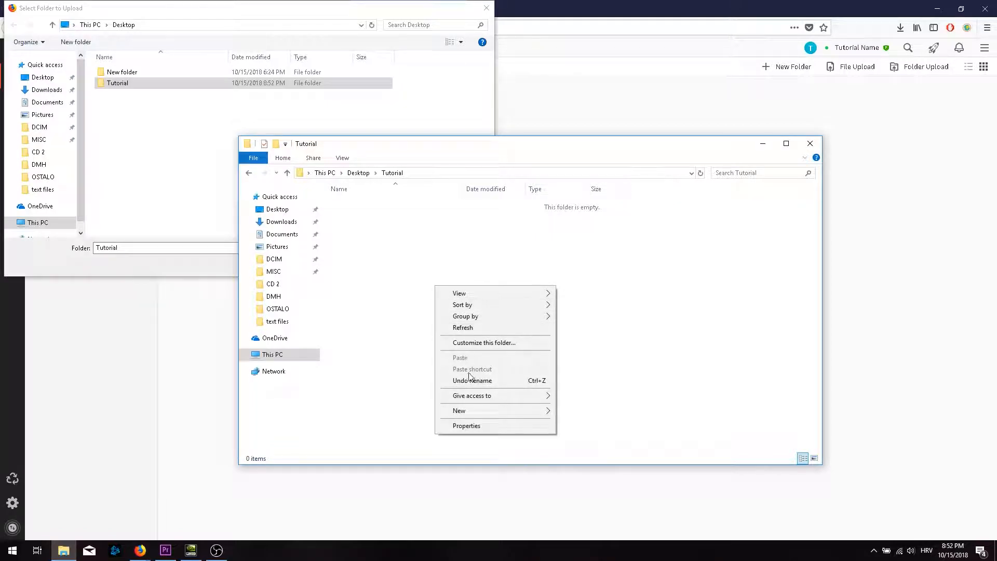
{"action": "mouse_move", "coordinate": [490, 410]}
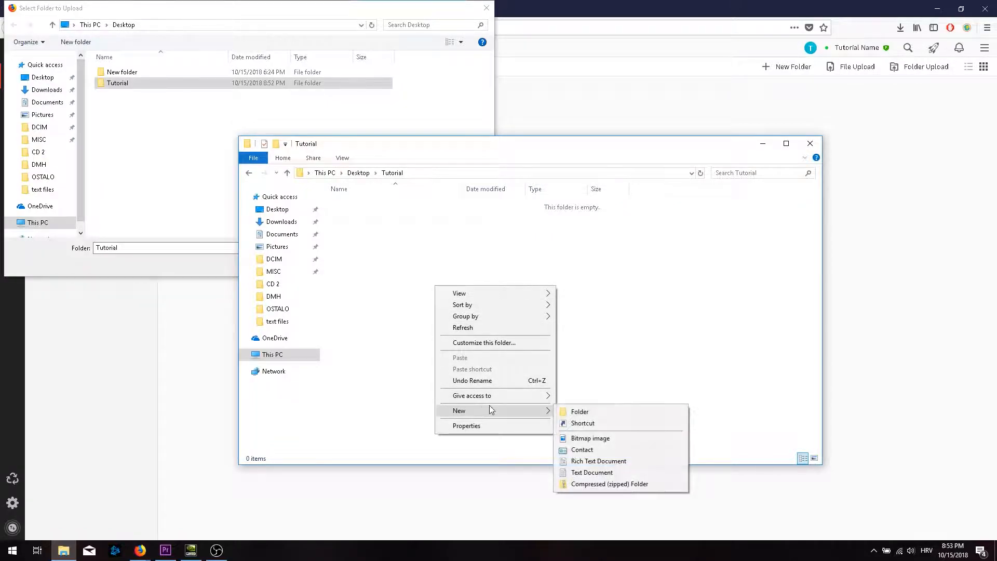
{"action": "left_click", "coordinate": [597, 472]}
{"action": "type", "text": "thi"}
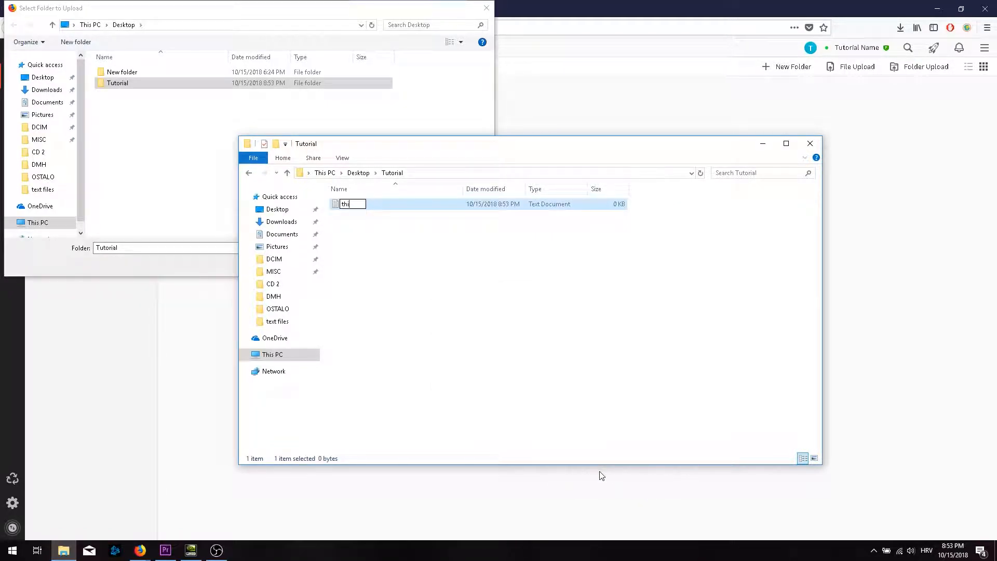
{"action": "type", "text": "s is an example"}
{"action": "key", "text": "Return"}
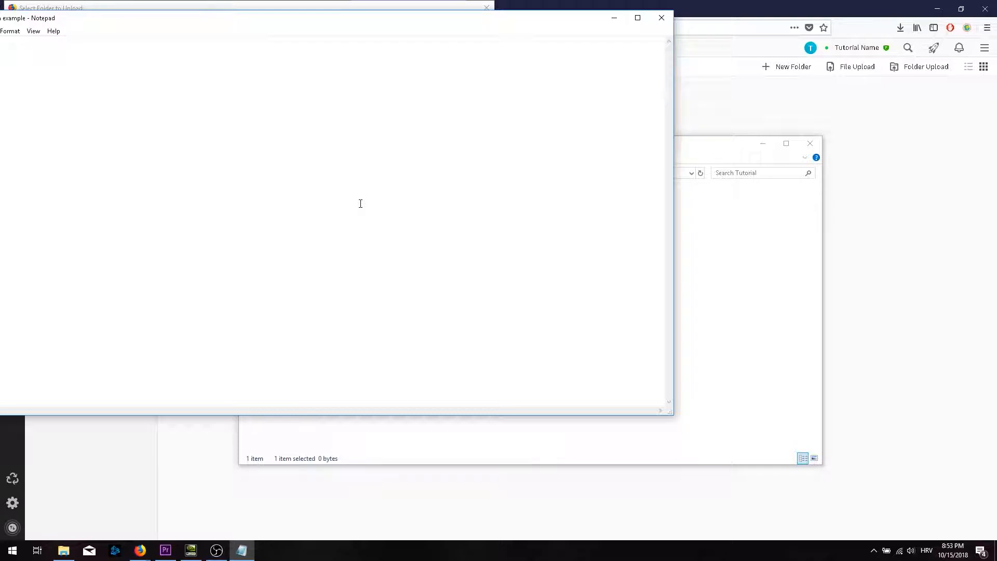
Write 'hi' in the note, save it, and close Notepad.
{"action": "left_click_drag", "start_coordinate": [356, 22], "coordinate": [501, 26]}
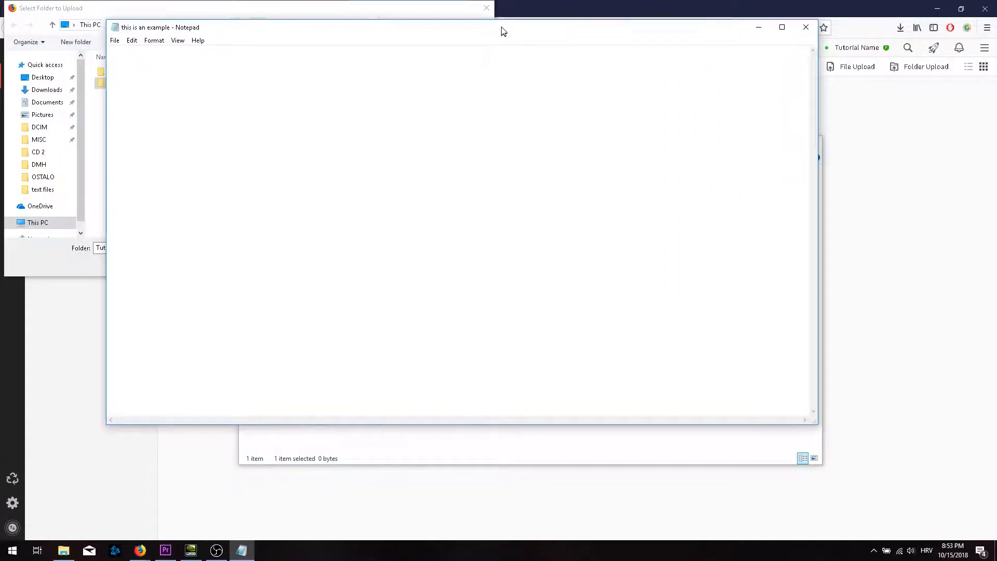
{"action": "type", "text": "hi"}
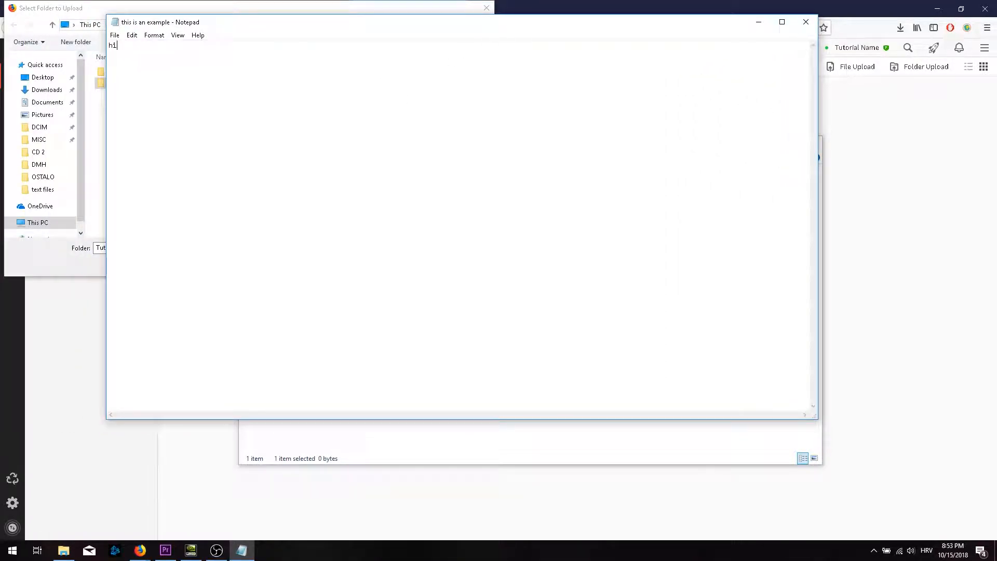
{"action": "left_click", "coordinate": [116, 35]}
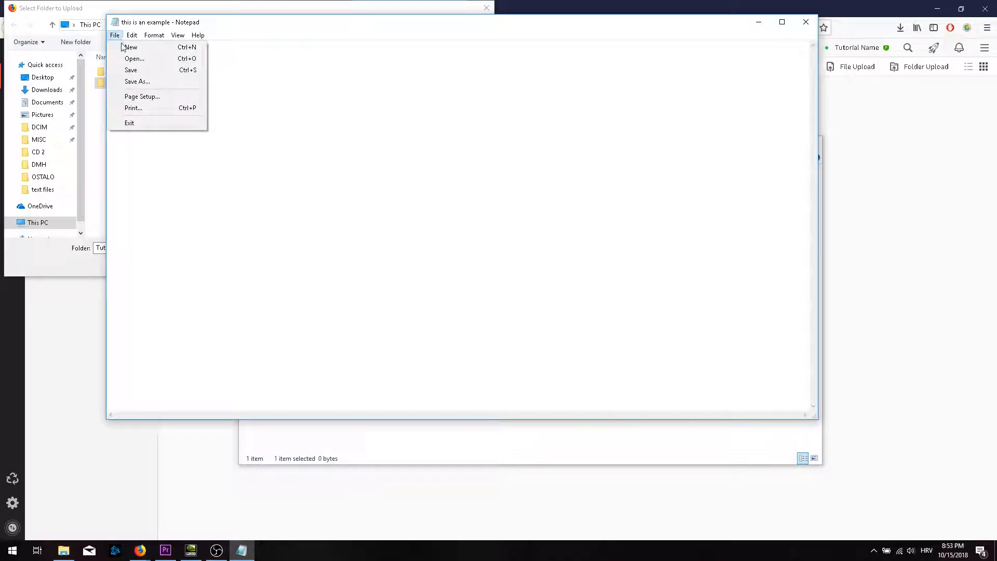
{"action": "left_click", "coordinate": [131, 69]}
{"action": "left_click", "coordinate": [806, 22]}
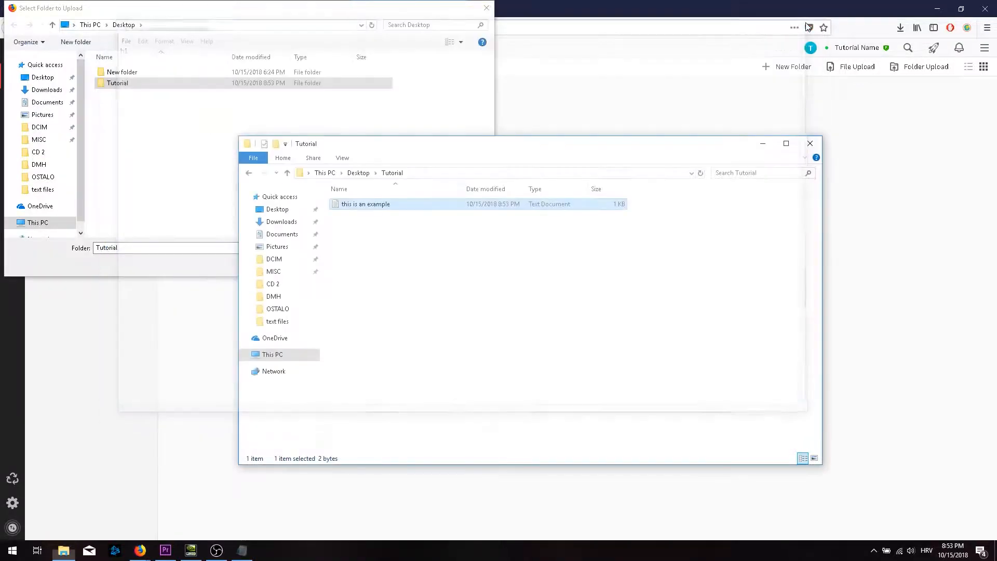
Create a folder named 'random folder because why not' inside Tutorial.
{"action": "left_click", "coordinate": [560, 235]}
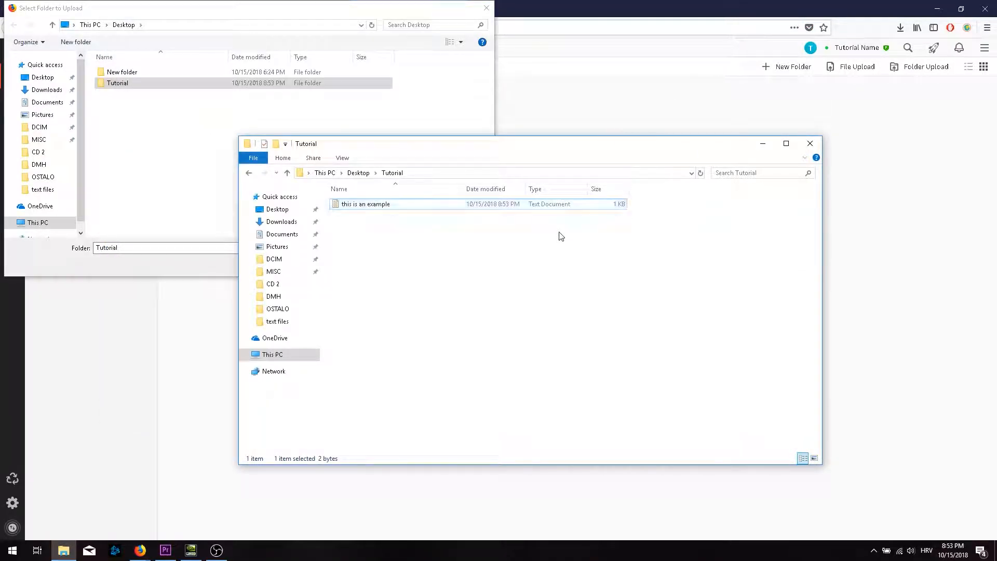
{"action": "right_click", "coordinate": [499, 240]}
{"action": "mouse_move", "coordinate": [553, 366]}
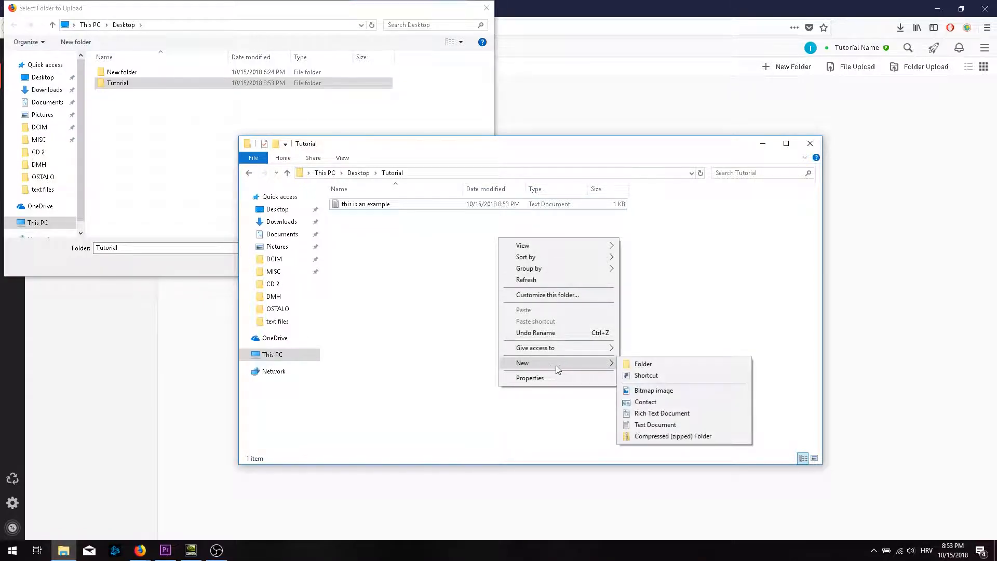
{"action": "left_click", "coordinate": [640, 365]}
{"action": "type", "text": "random"}
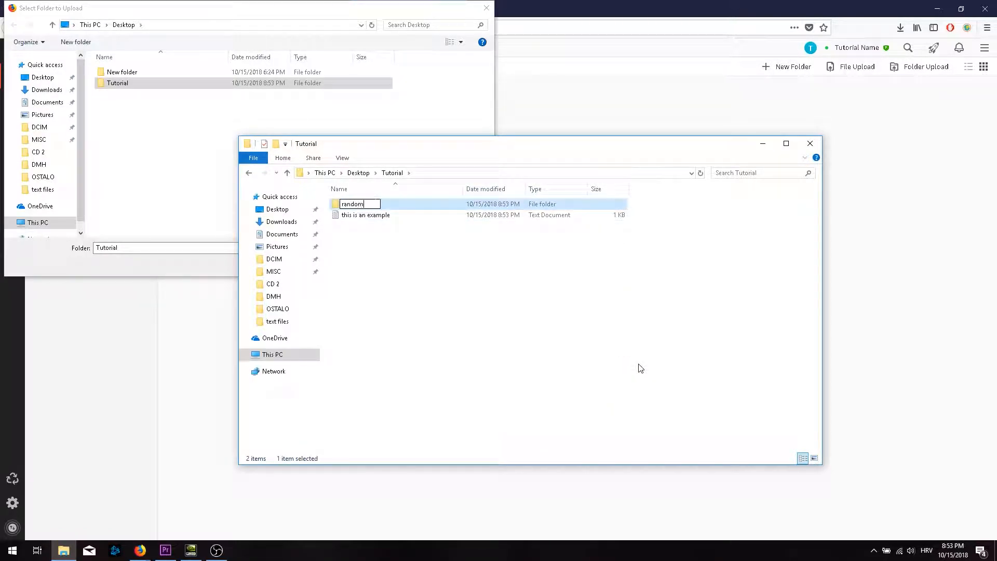
{"action": "type", "text": " folder because wh"}
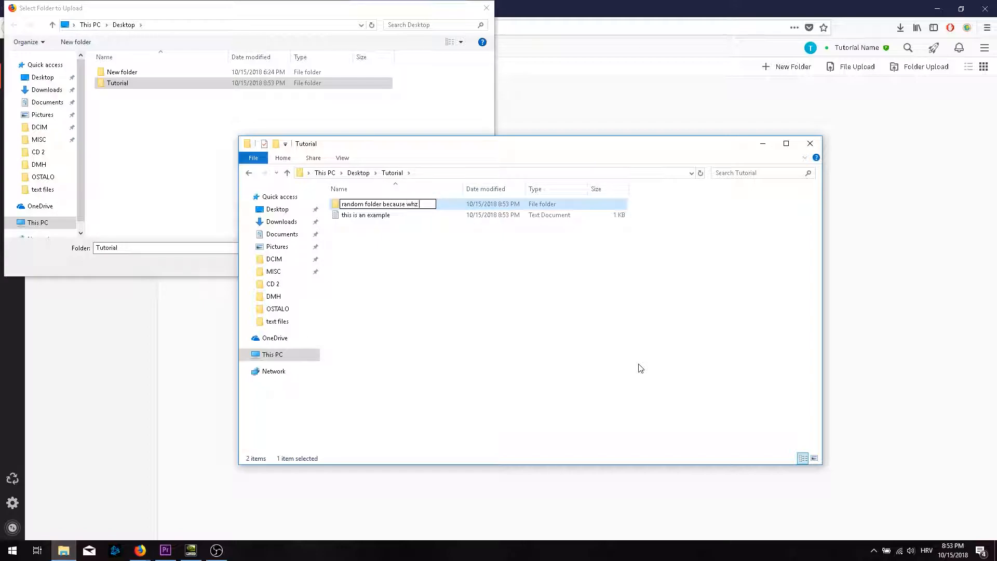
{"action": "type", "text": "y not"}
{"action": "key", "text": "Return"}
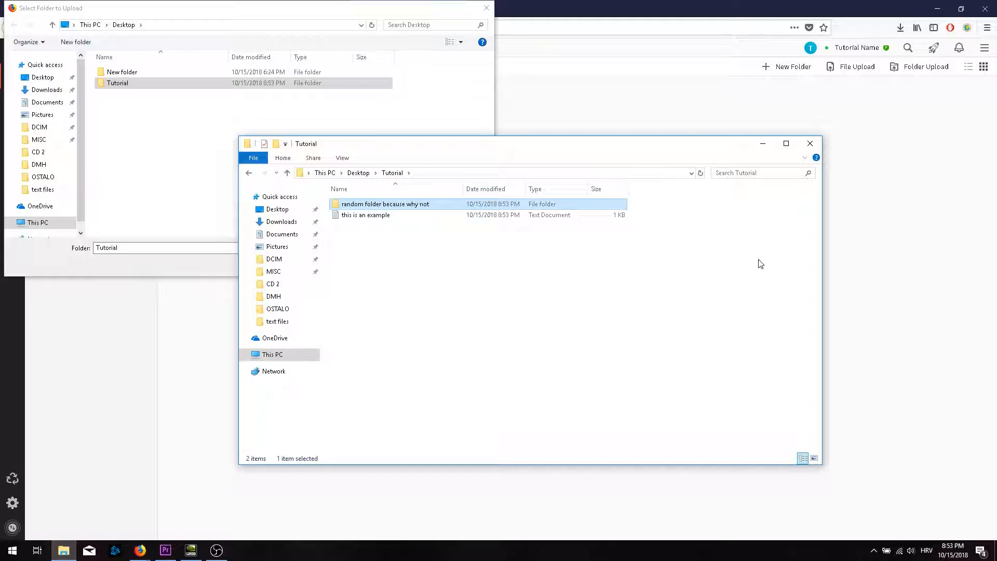
Close Explorer, upload the Tutorial folder to MEGA, and clear the transfers and sharing tips.
{"action": "left_click", "coordinate": [809, 145]}
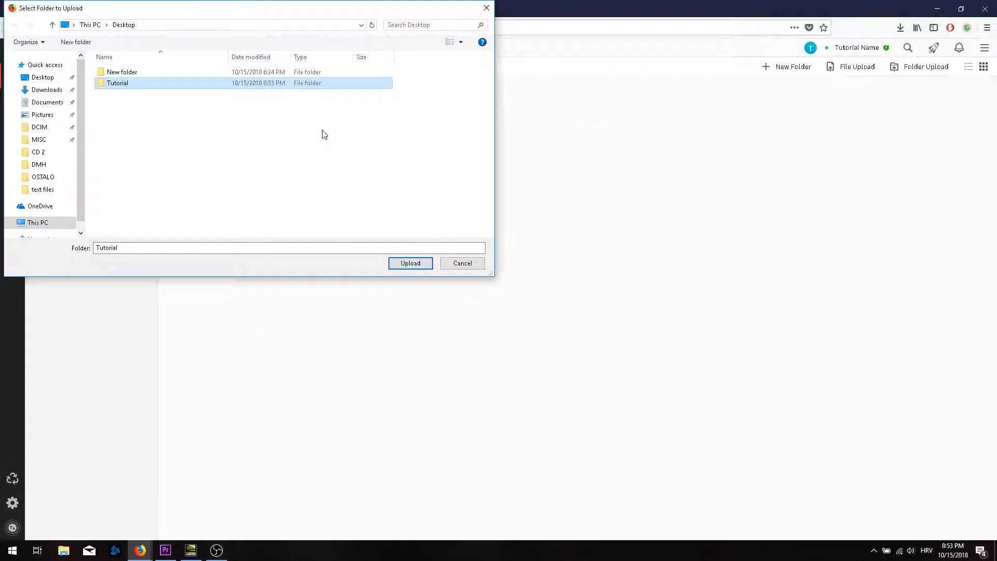
{"action": "left_click", "coordinate": [409, 264]}
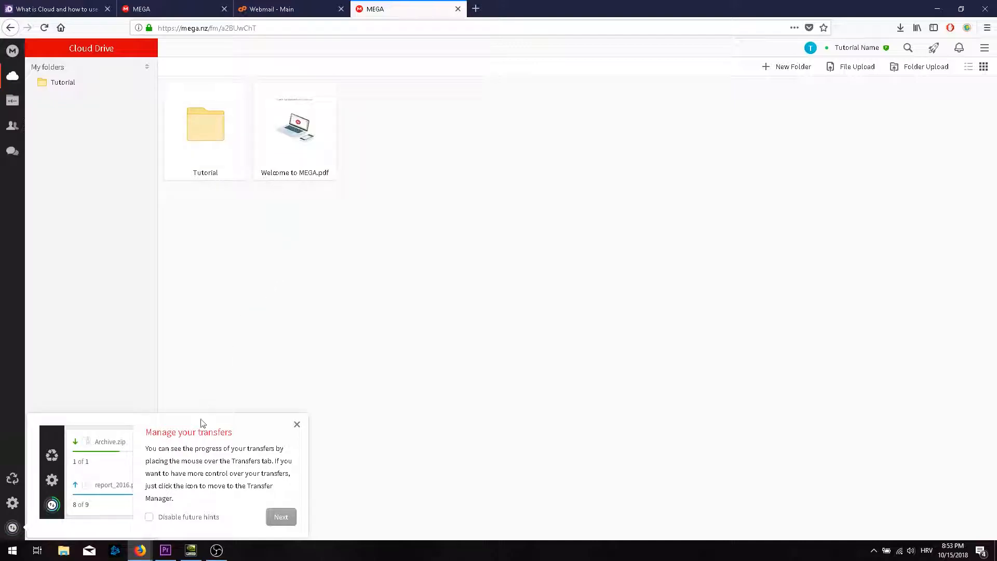
{"action": "left_click", "coordinate": [280, 516]}
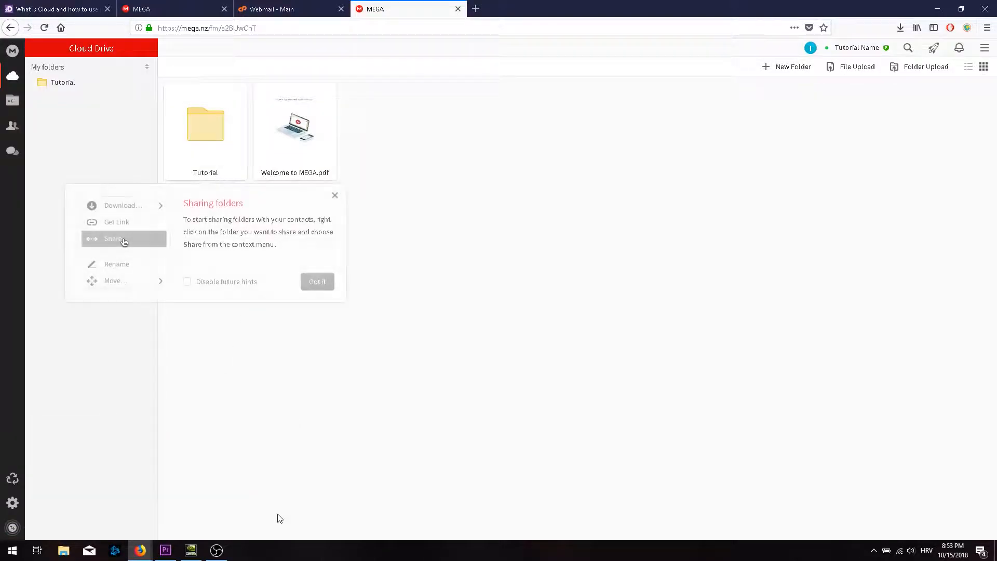
{"action": "left_click", "coordinate": [318, 275]}
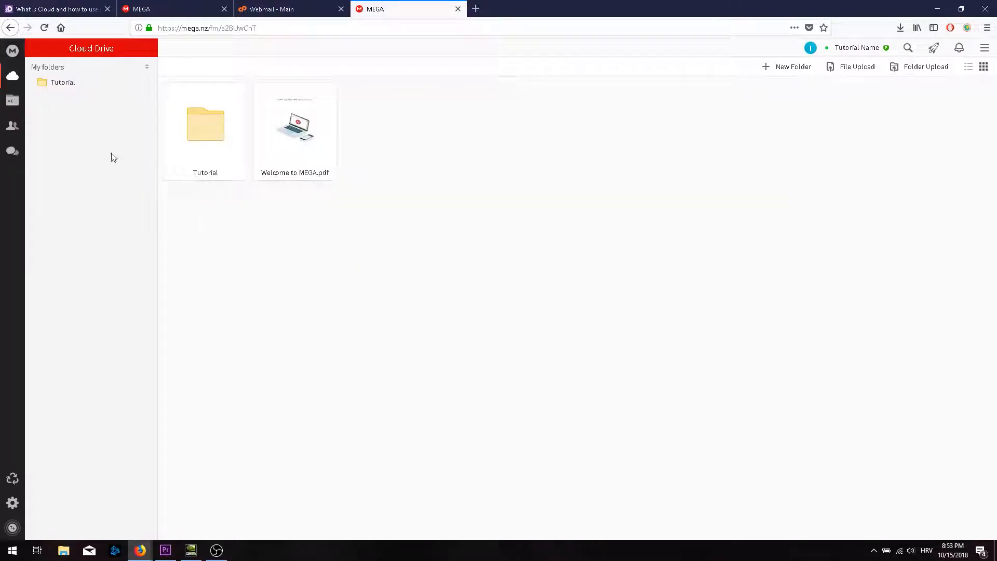
Open the uploaded Tutorial folder and then this is an example.txt.
{"action": "left_click", "coordinate": [224, 136]}
{"action": "double_click", "coordinate": [224, 136]}
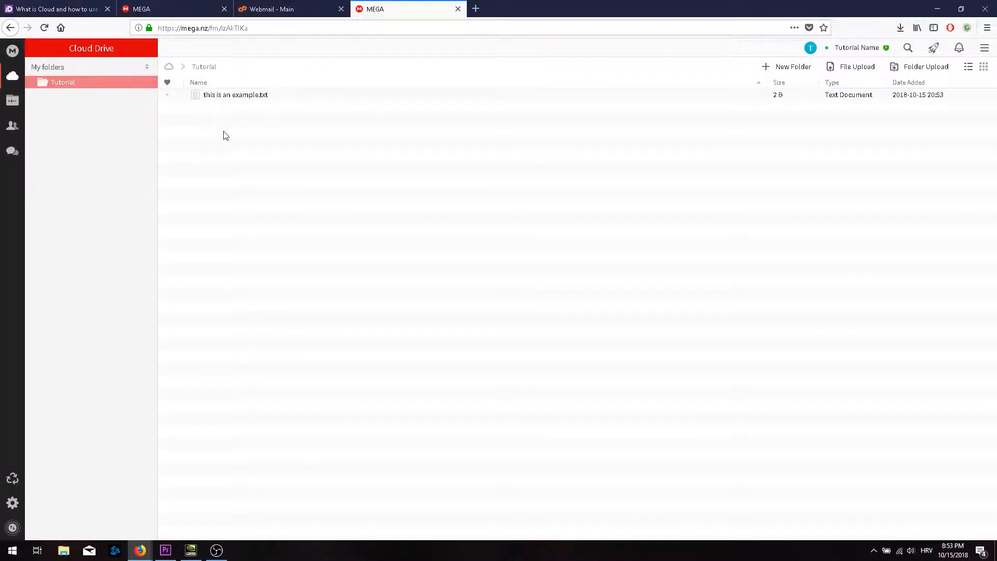
{"action": "double_click", "coordinate": [234, 95]}
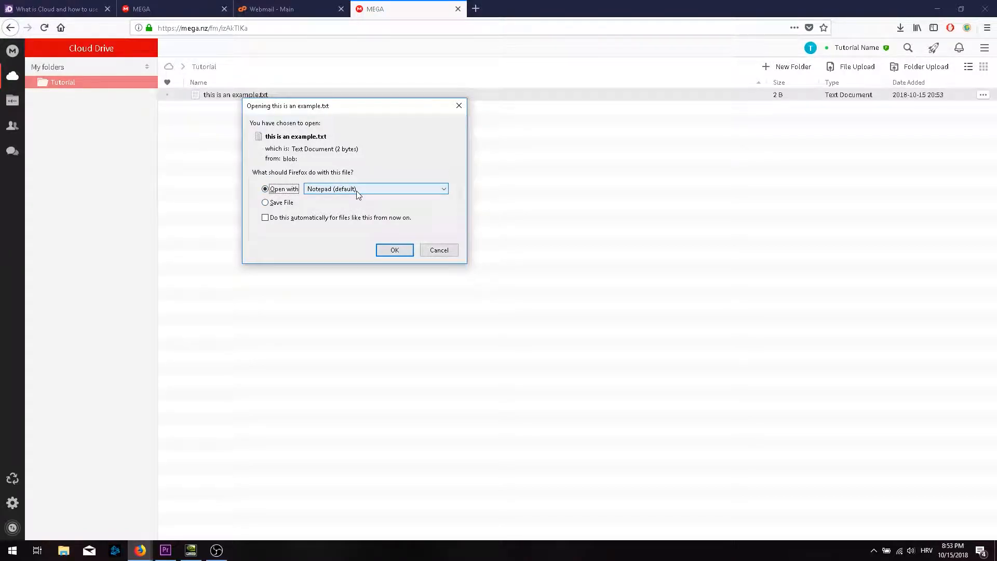
{"action": "left_click", "coordinate": [394, 249]}
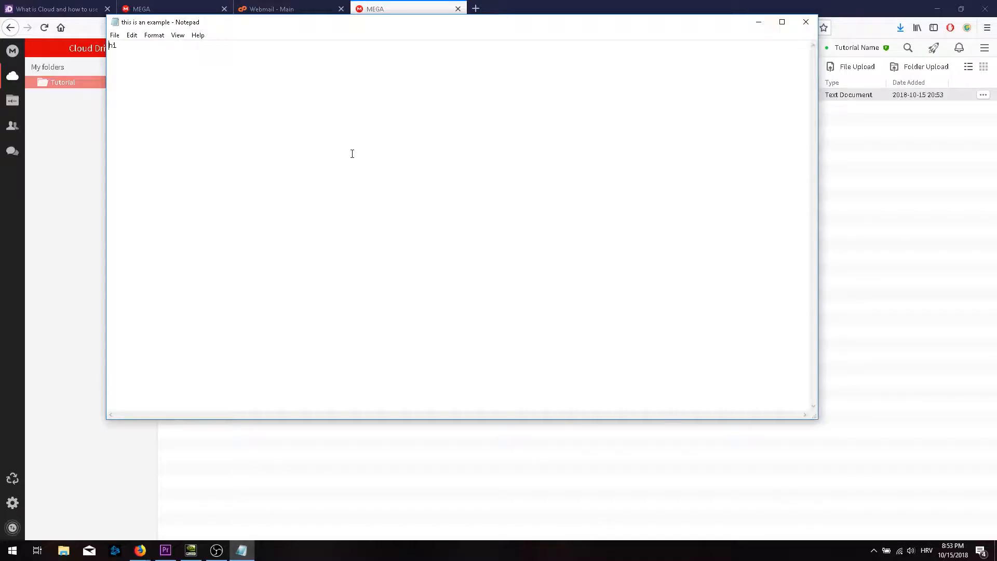
{"action": "left_click_drag", "start_coordinate": [111, 35], "coordinate": [108, 34]}
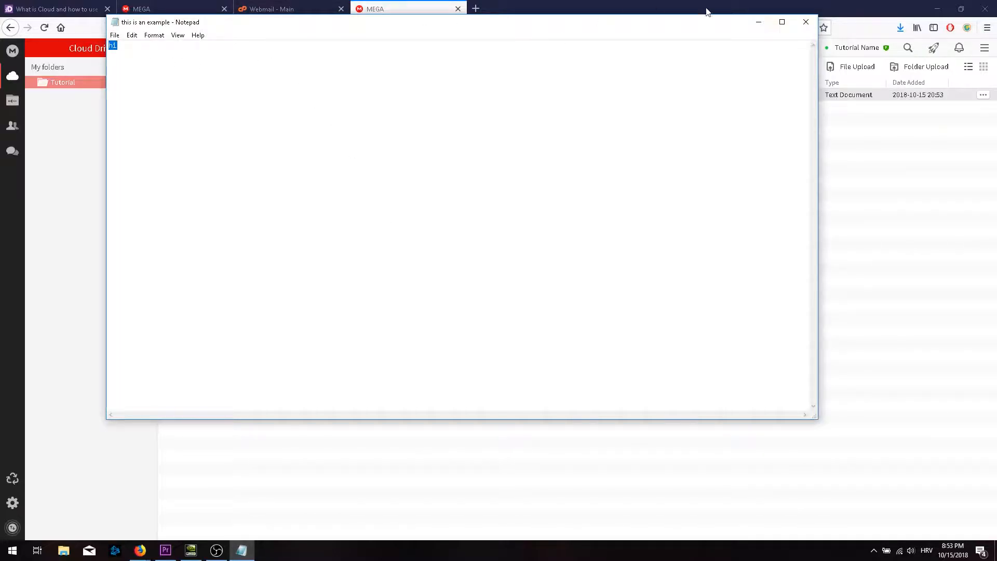
{"action": "left_click", "coordinate": [806, 22]}
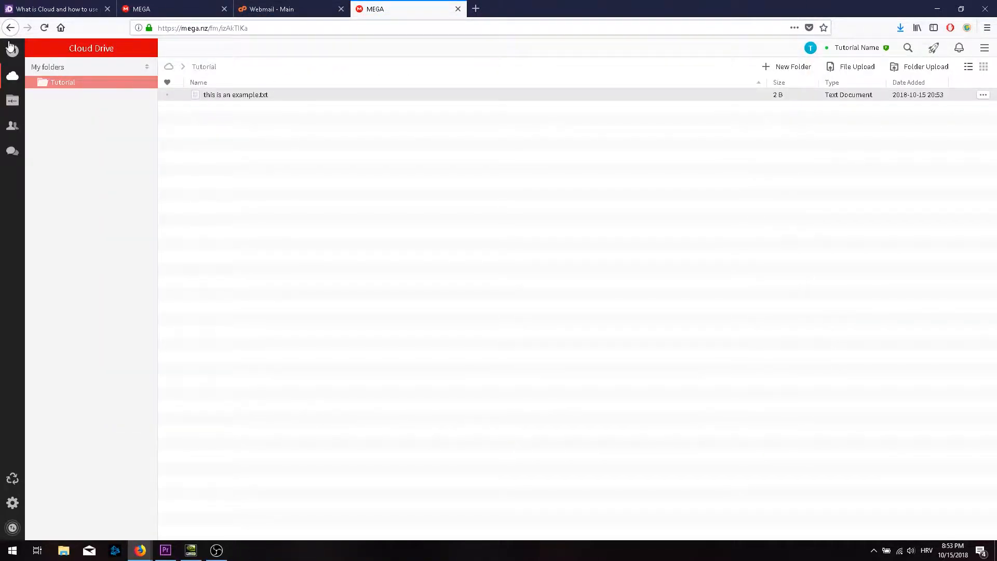
Open Sharing for the Tutorial folder and add the contact's e-mail address.
{"action": "right_click", "coordinate": [53, 82]}
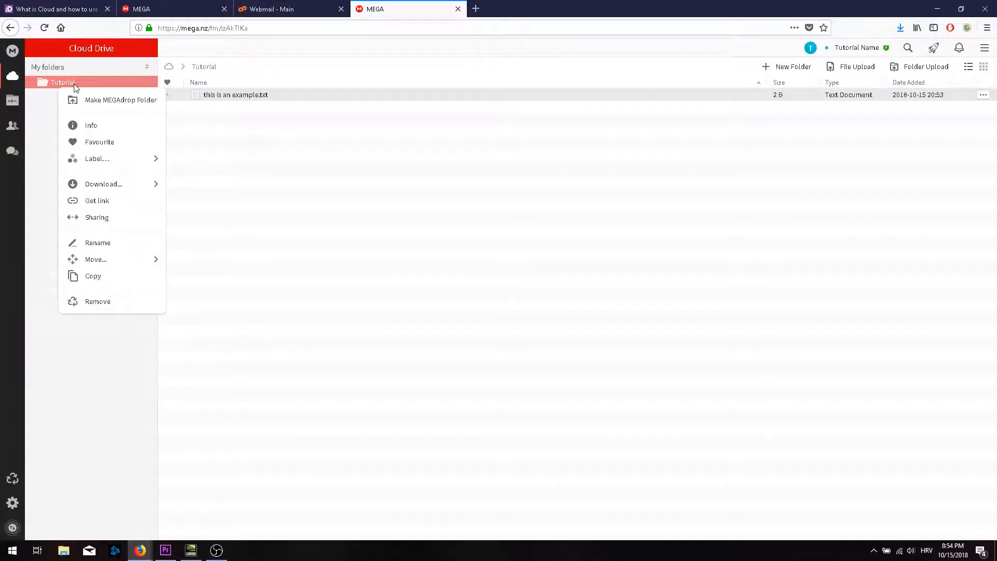
{"action": "left_click", "coordinate": [117, 217]}
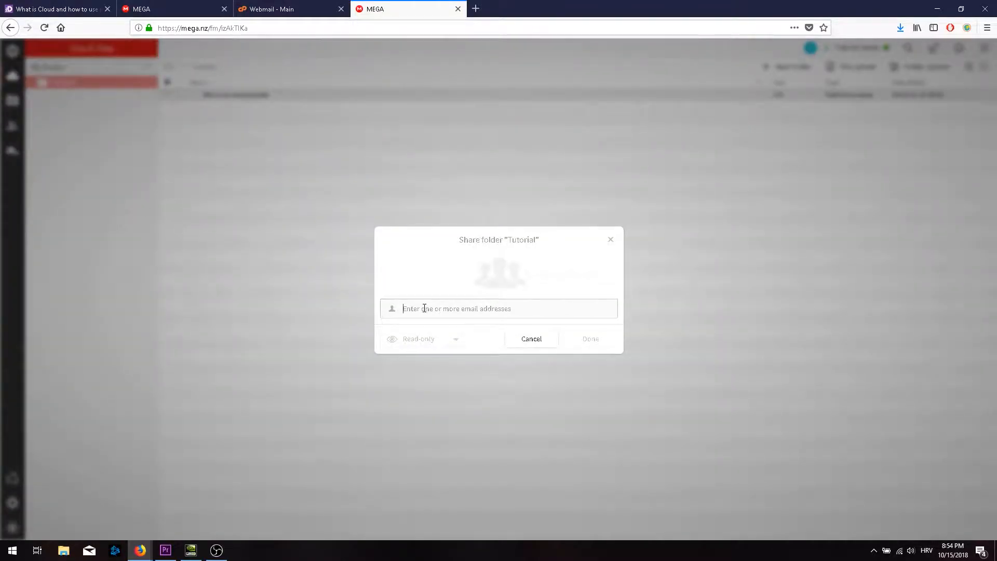
{"action": "key", "text": "Return"}
Add a short personal message, grant Read & Write access, and send the invitation.
{"action": "left_click", "coordinate": [451, 333]}
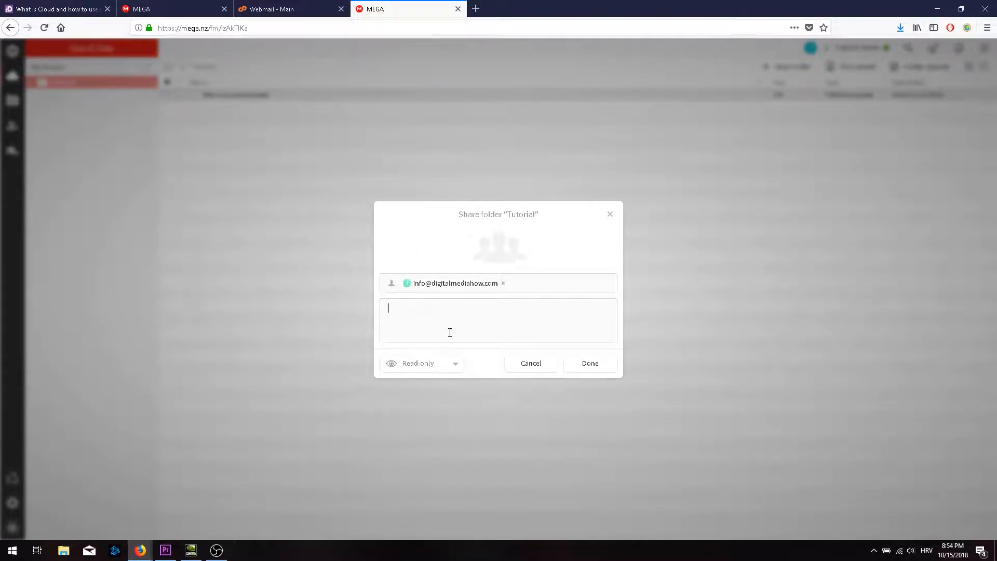
{"action": "type", "text": "hi zo"}
{"action": "key", "text": "BackSpace"}
{"action": "key", "text": "BackSpace"}
{"action": "type", "text": "yo"}
{"action": "left_click", "coordinate": [427, 367]}
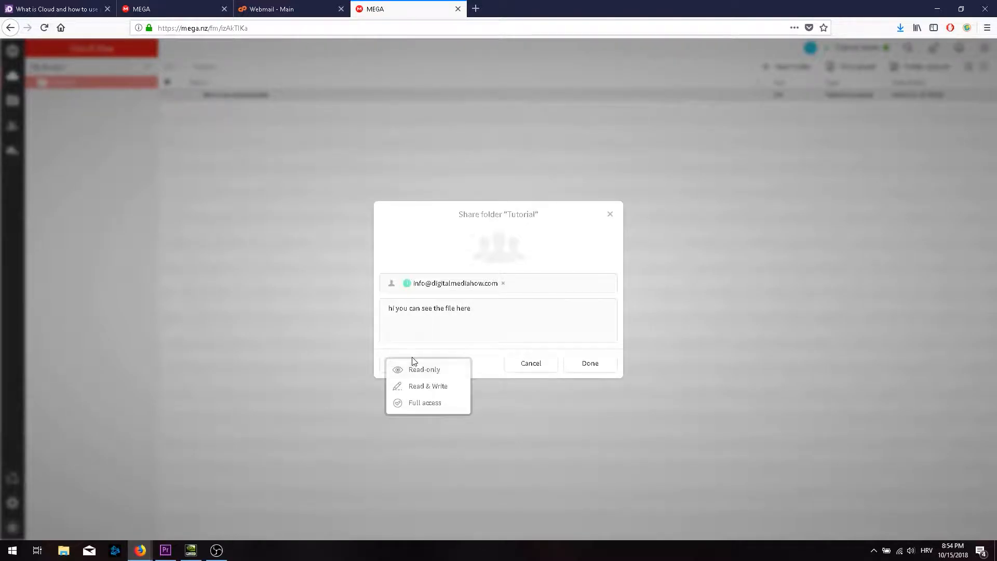
{"action": "left_click", "coordinate": [439, 387]}
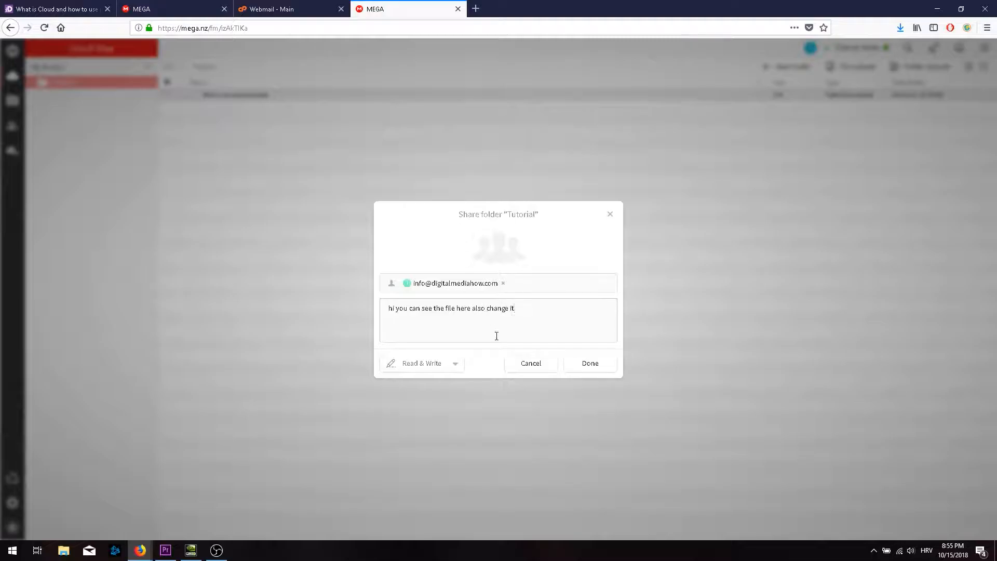
{"action": "left_click", "coordinate": [592, 364]}
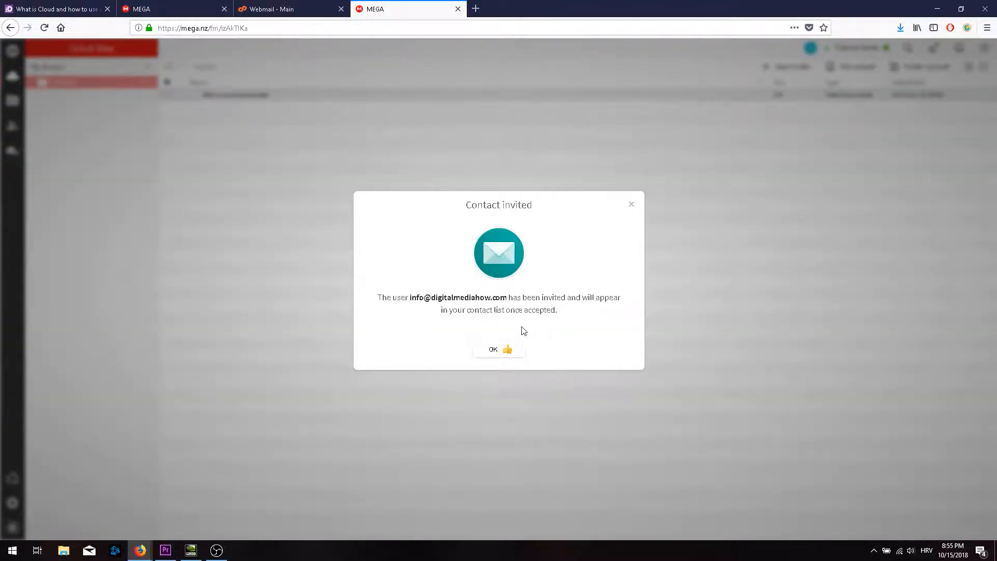
Dismiss the invitation confirmation and give this is an example.txt a green colour label.
{"action": "left_click", "coordinate": [501, 355]}
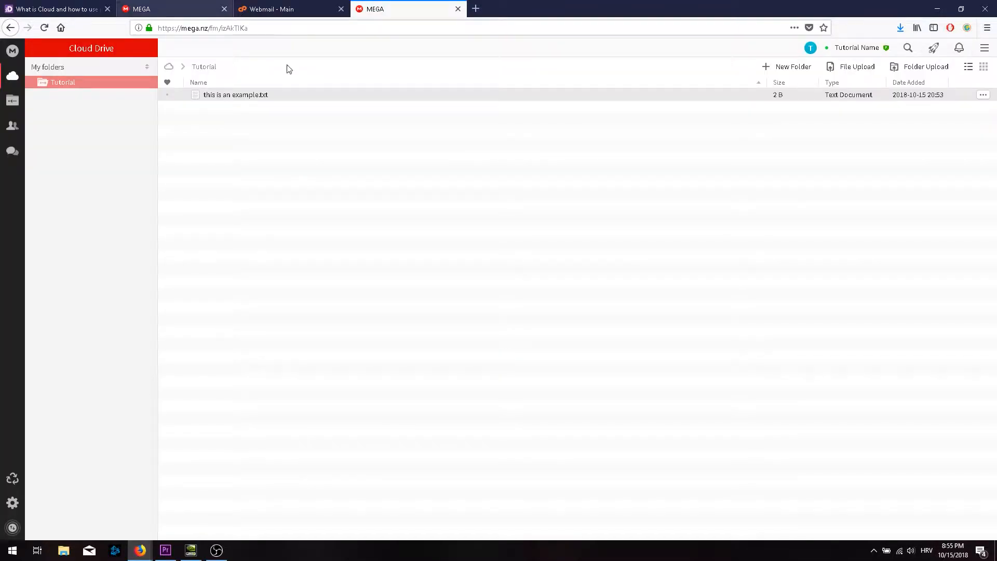
{"action": "right_click", "coordinate": [236, 98]}
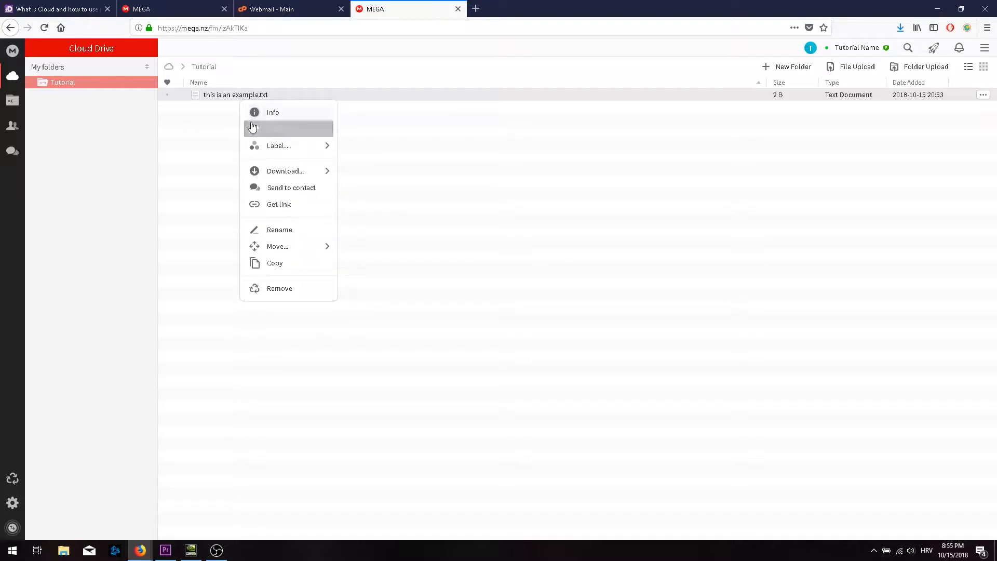
{"action": "mouse_move", "coordinate": [314, 150]}
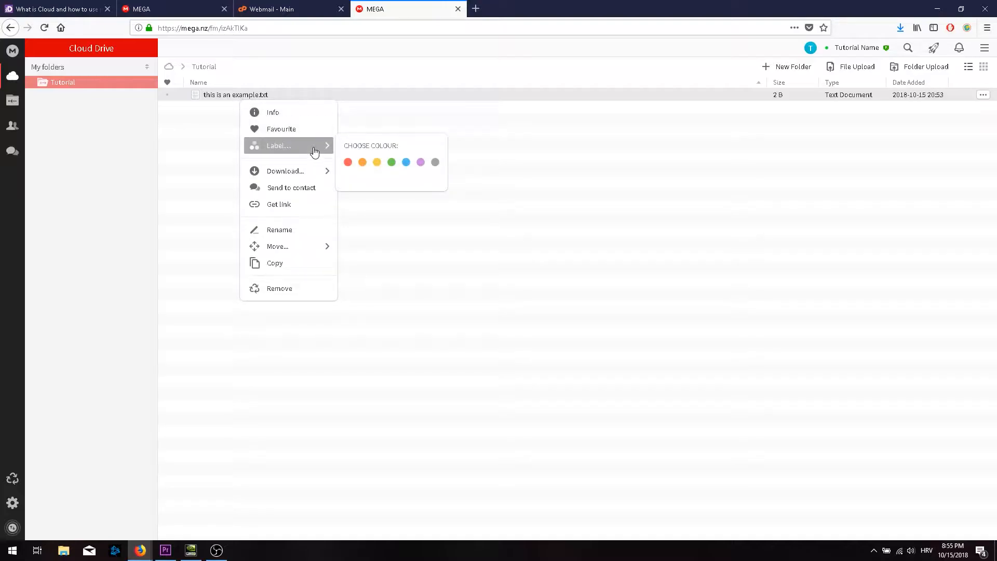
{"action": "left_click", "coordinate": [391, 162]}
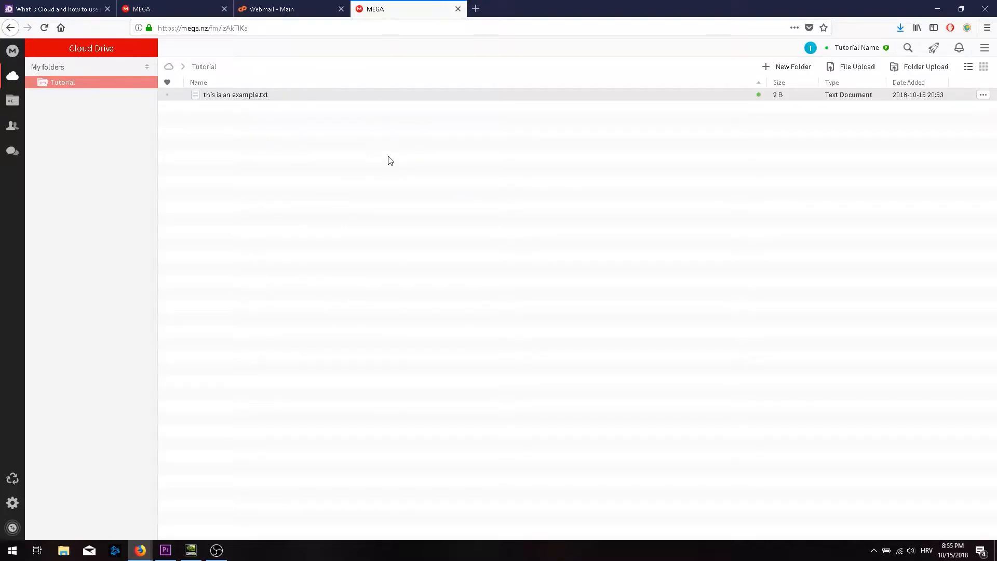
{"action": "left_click", "coordinate": [388, 157]}
{"action": "left_click", "coordinate": [418, 94]}
{"action": "right_click", "coordinate": [419, 99]}
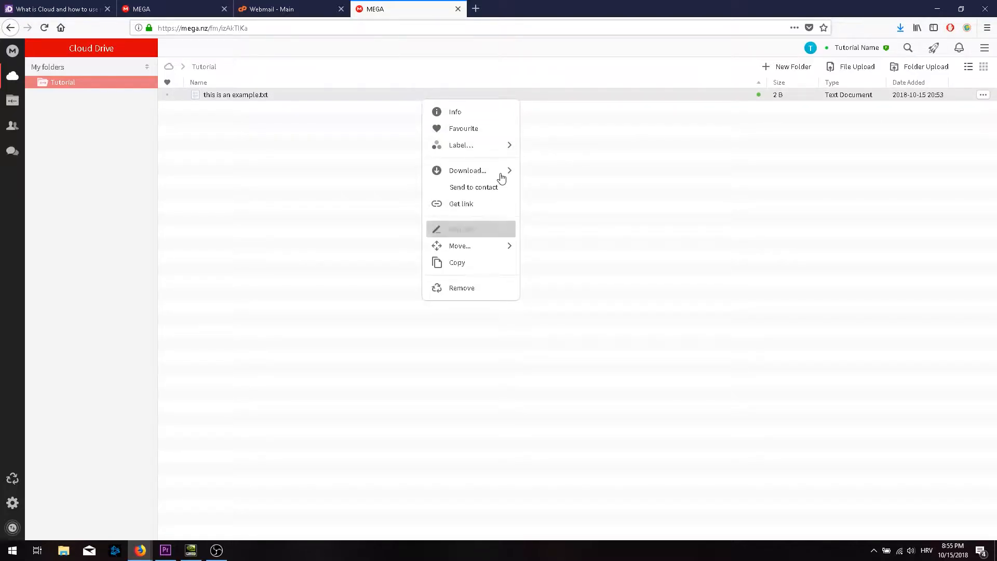
{"action": "mouse_move", "coordinate": [507, 172]}
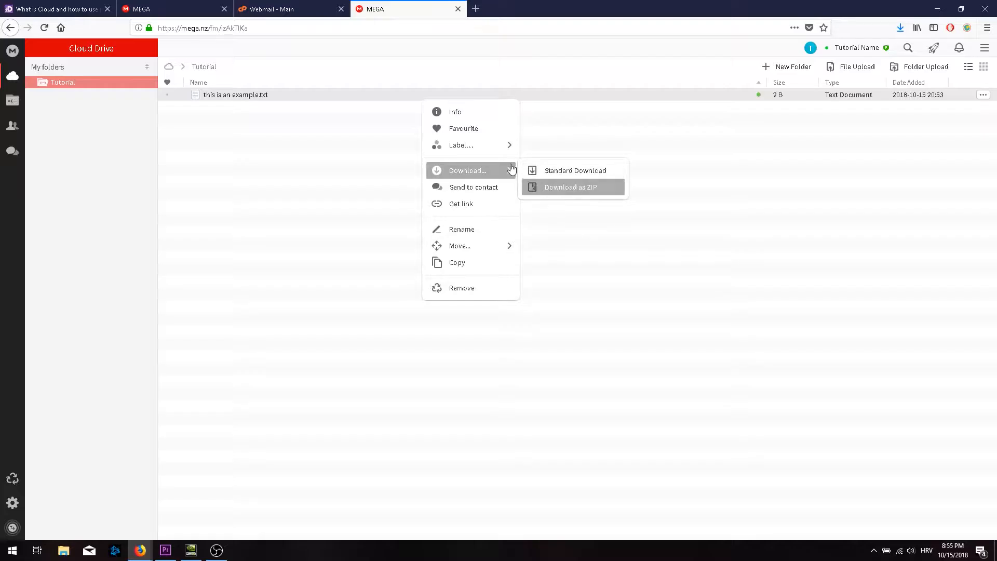
Create a shareable link for this is an example.txt, accept the copyright warning, and copy the link with key.
{"action": "left_click", "coordinate": [490, 215]}
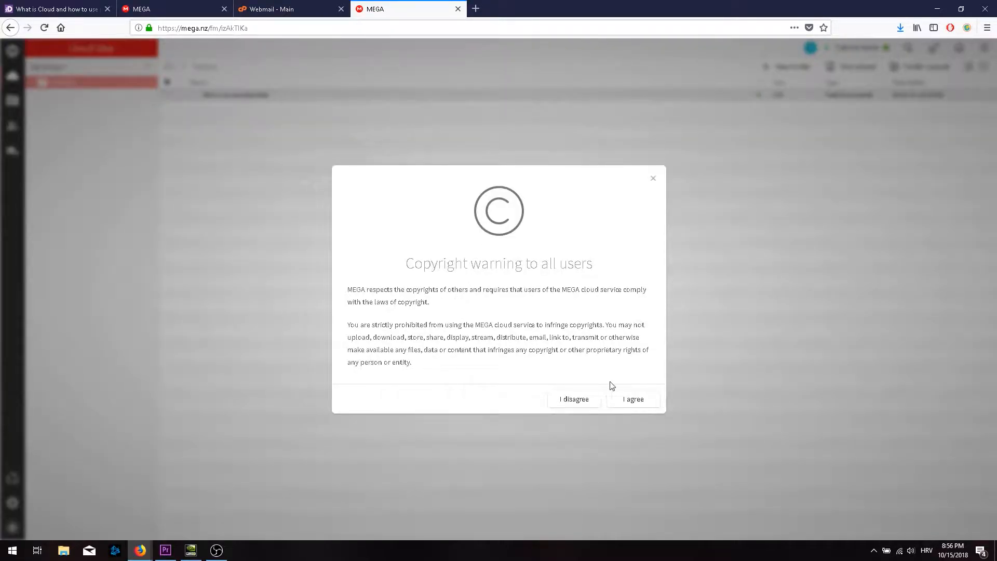
{"action": "left_click_drag", "start_coordinate": [411, 289], "coordinate": [506, 307]}
{"action": "left_click", "coordinate": [535, 308]}
{"action": "left_click", "coordinate": [633, 399]}
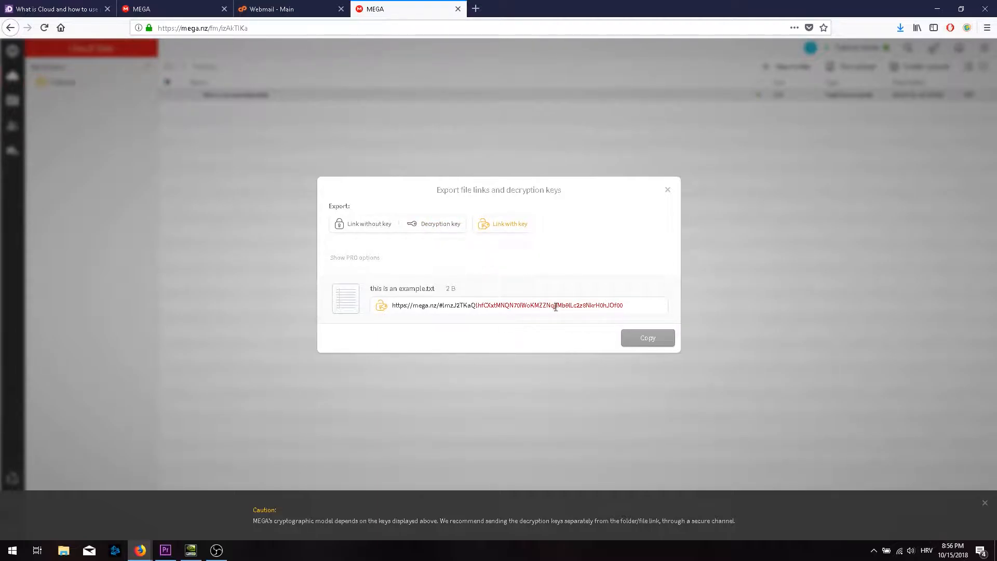
{"action": "left_click", "coordinate": [655, 343]}
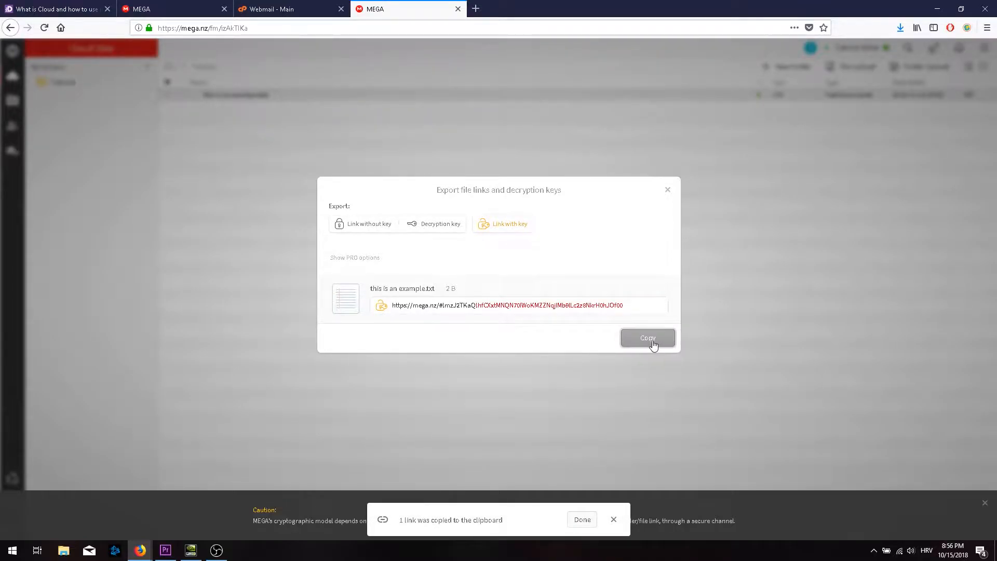
Open the copied link in a new tab to check the download page, then close it and the export-links window.
{"action": "left_click", "coordinate": [473, 8]}
{"action": "right_click", "coordinate": [467, 27]}
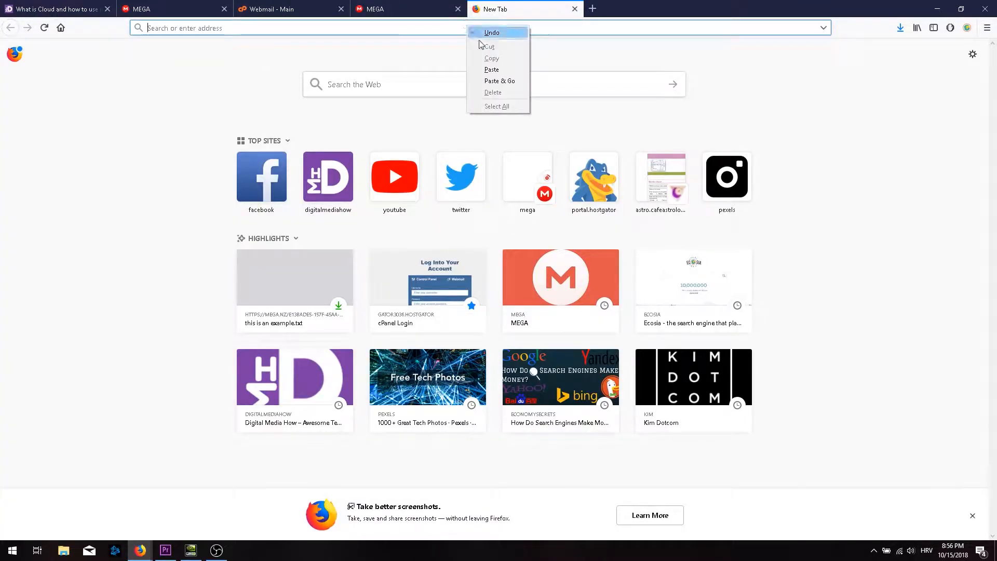
{"action": "left_click", "coordinate": [499, 73]}
{"action": "key", "text": "Return"}
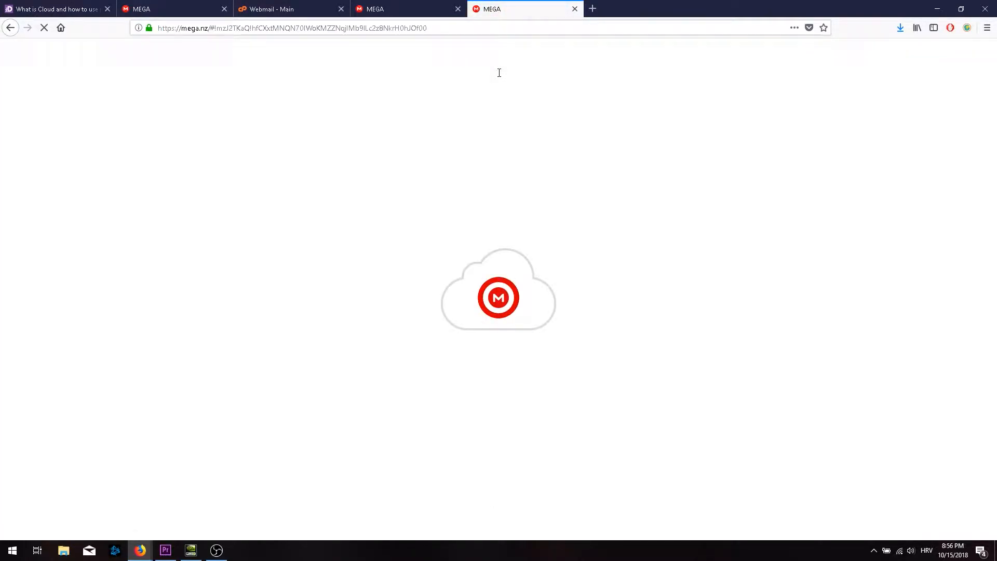
{"action": "left_click_drag", "start_coordinate": [434, 168], "coordinate": [520, 171]}
{"action": "left_click", "coordinate": [520, 172]}
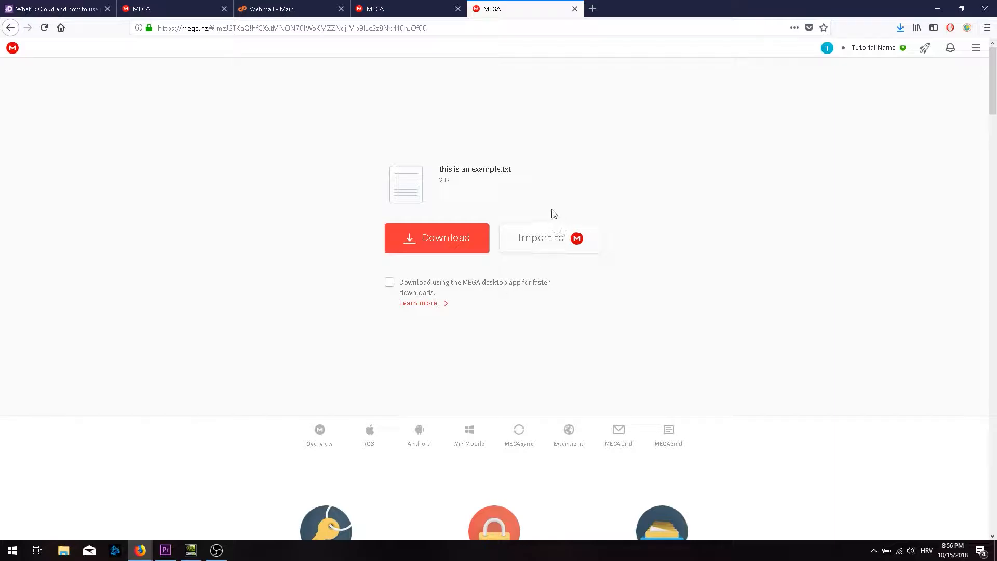
{"action": "left_click", "coordinate": [574, 10]}
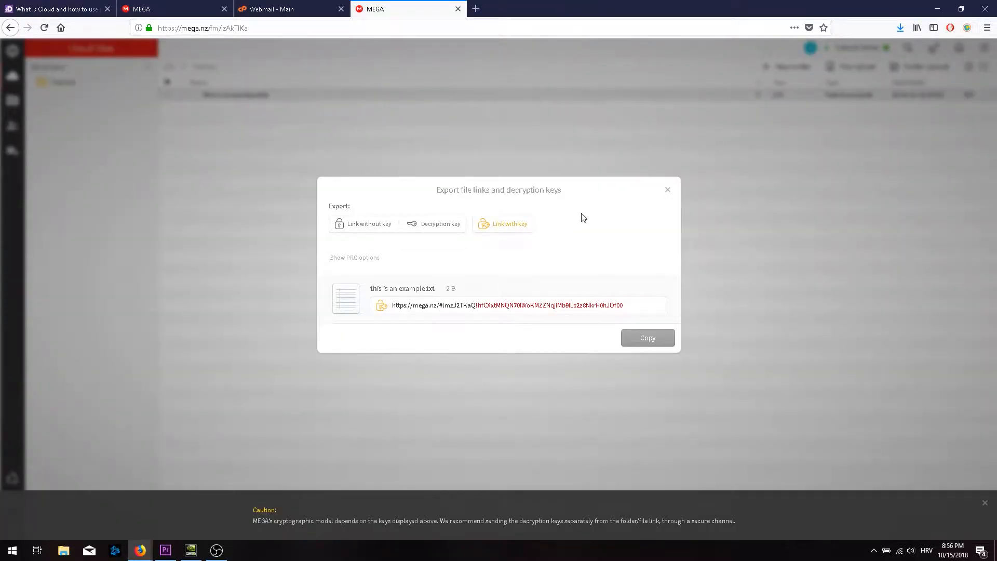
{"action": "left_click", "coordinate": [667, 191]}
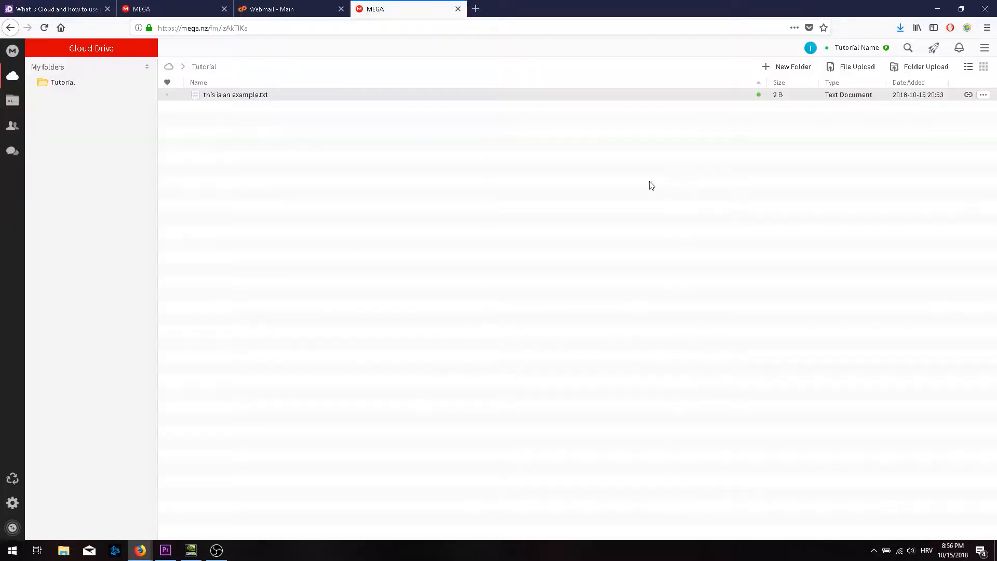
Get and copy a link with key for the Tutorial folder from the Cloud Drive top level.
{"action": "right_click", "coordinate": [52, 81]}
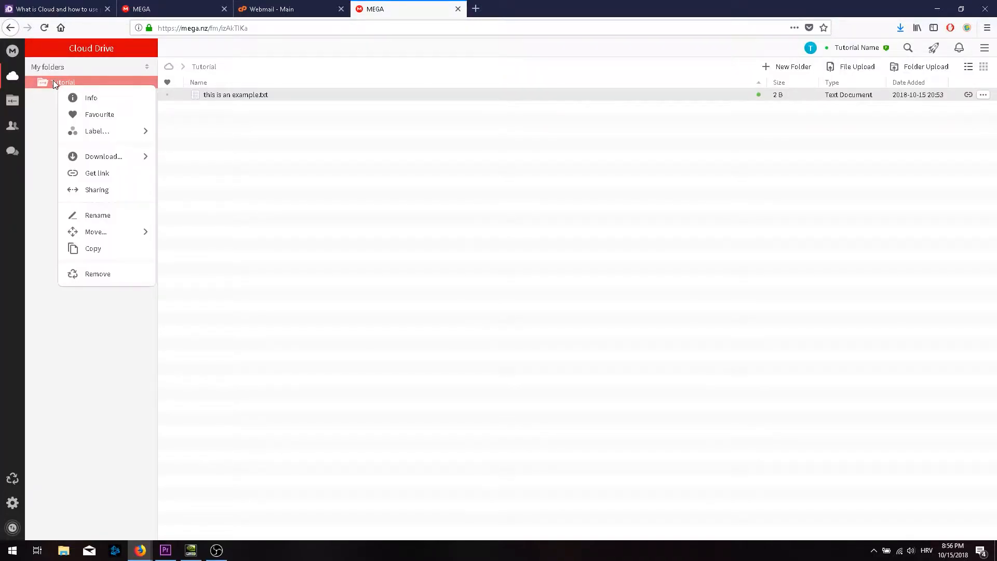
{"action": "left_click", "coordinate": [12, 76]}
{"action": "right_click", "coordinate": [181, 124]}
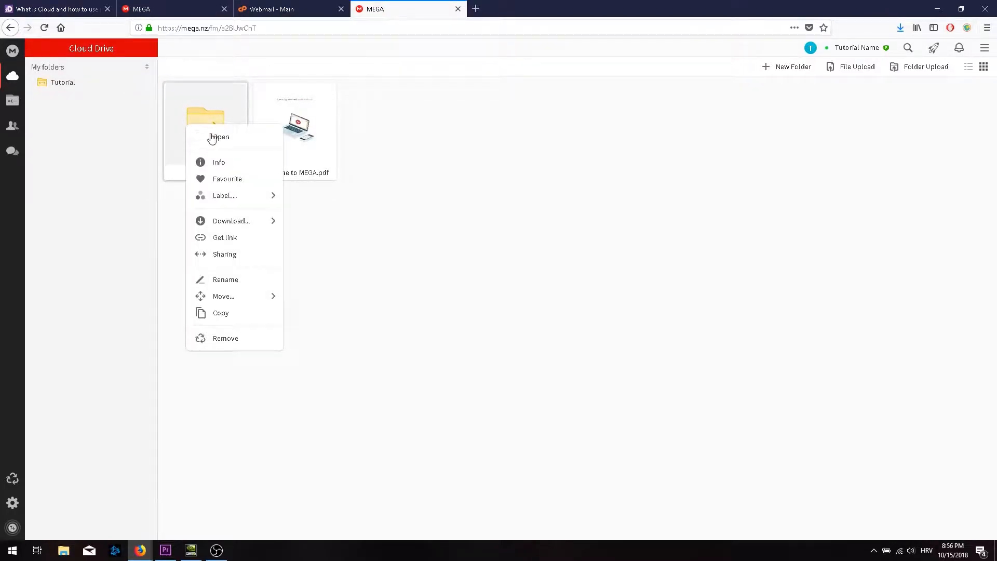
{"action": "mouse_move", "coordinate": [260, 227]}
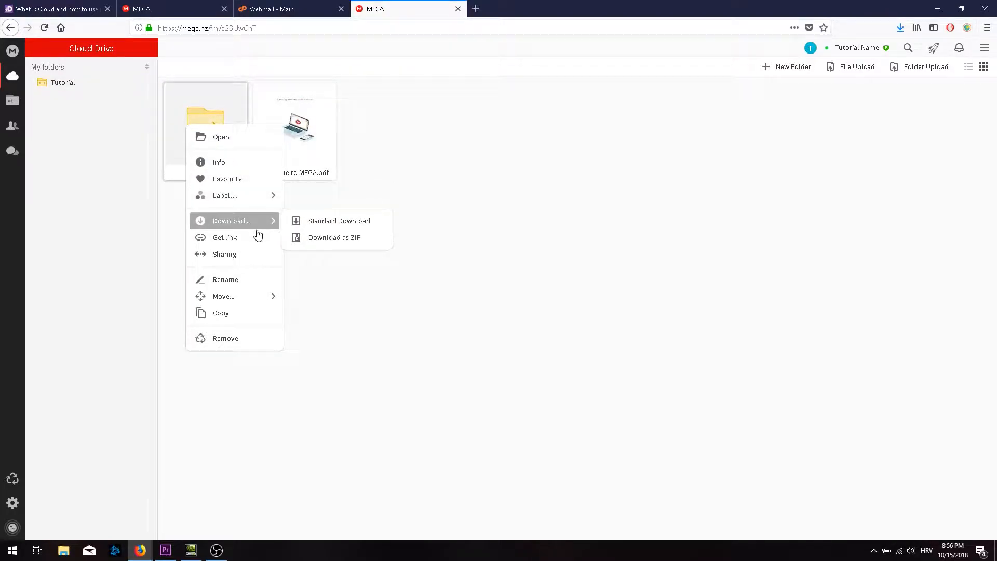
{"action": "left_click", "coordinate": [248, 241]}
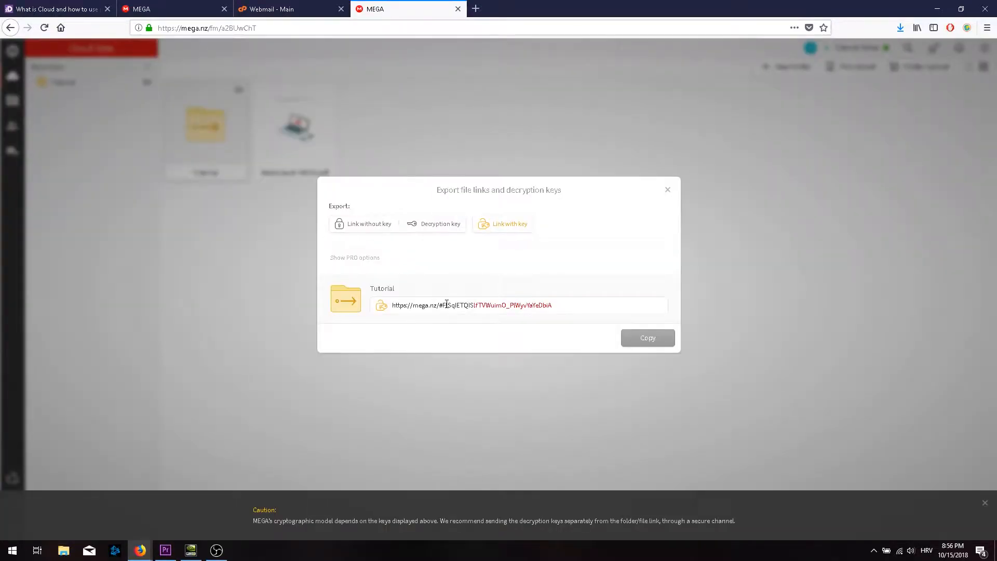
{"action": "left_click", "coordinate": [649, 340]}
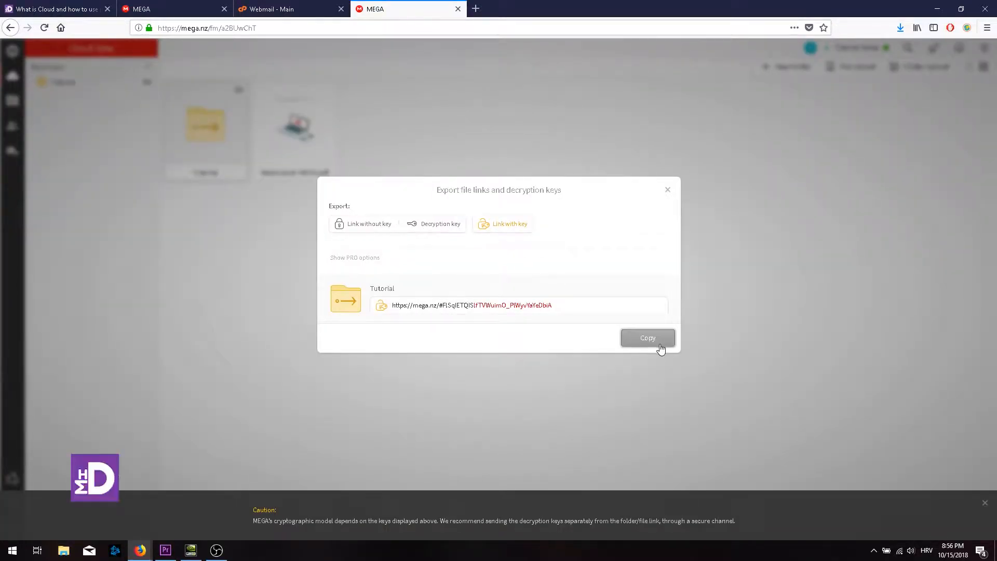
Load the copied Tutorial folder link in a new browser tab.
{"action": "left_click", "coordinate": [475, 8]}
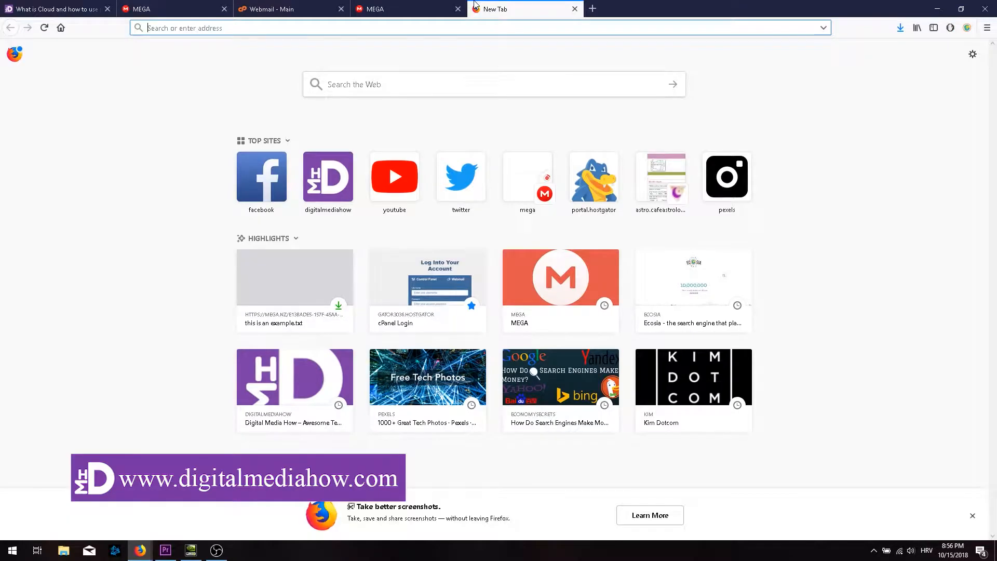
{"action": "key", "text": "ctrl+v"}
{"action": "key", "text": "Return"}
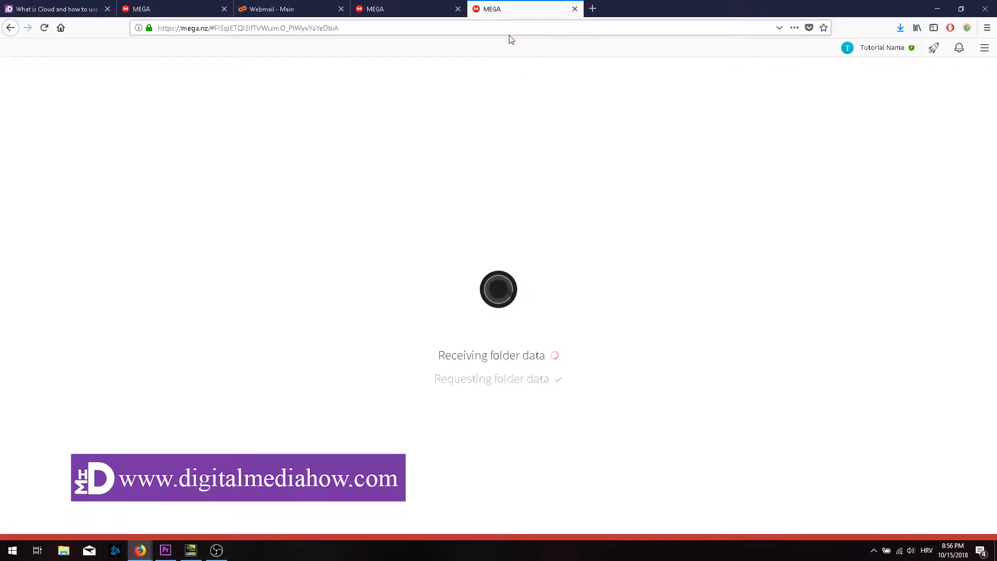
{"action": "left_click", "coordinate": [475, 29]}
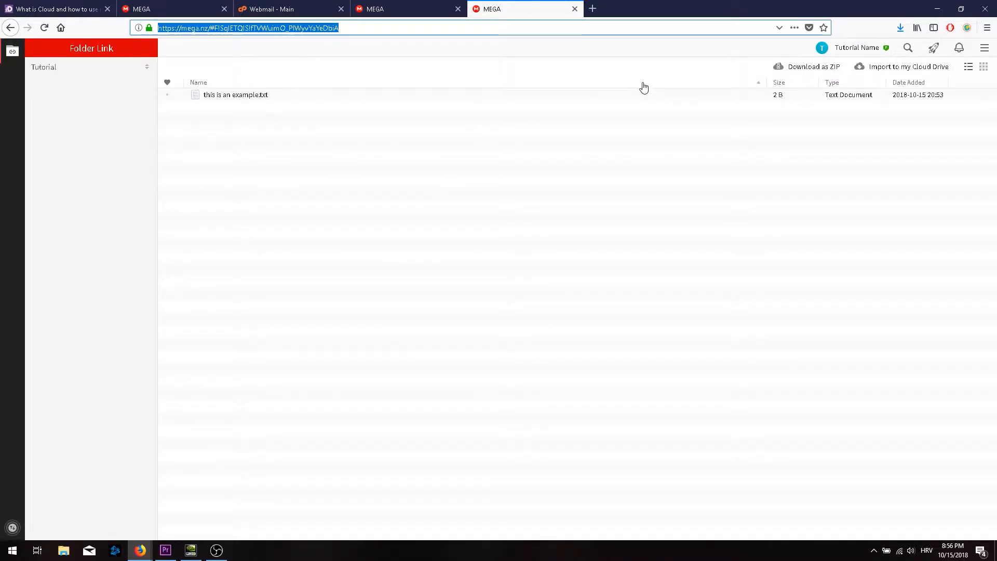
Import the shared Tutorial folder into a new 'team project' folder and open its Tutorial copy.
{"action": "left_click", "coordinate": [919, 69]}
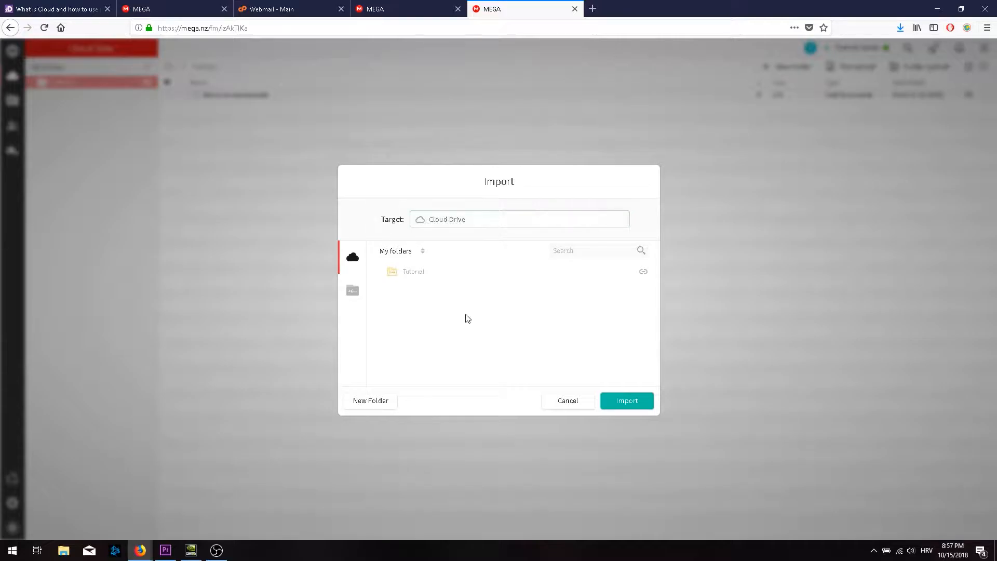
{"action": "left_click", "coordinate": [379, 407]}
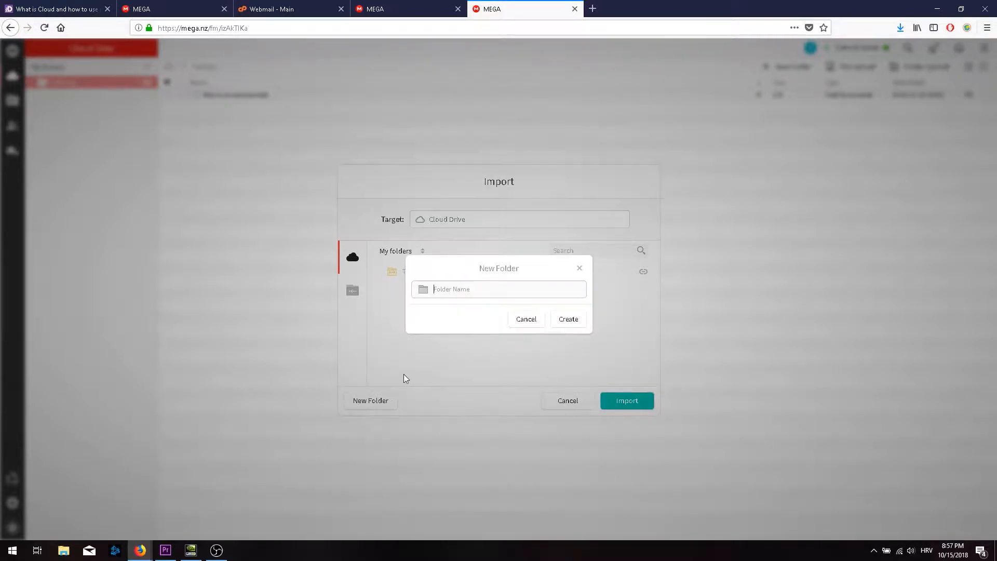
{"action": "type", "text": "team project"}
{"action": "left_click", "coordinate": [571, 319]}
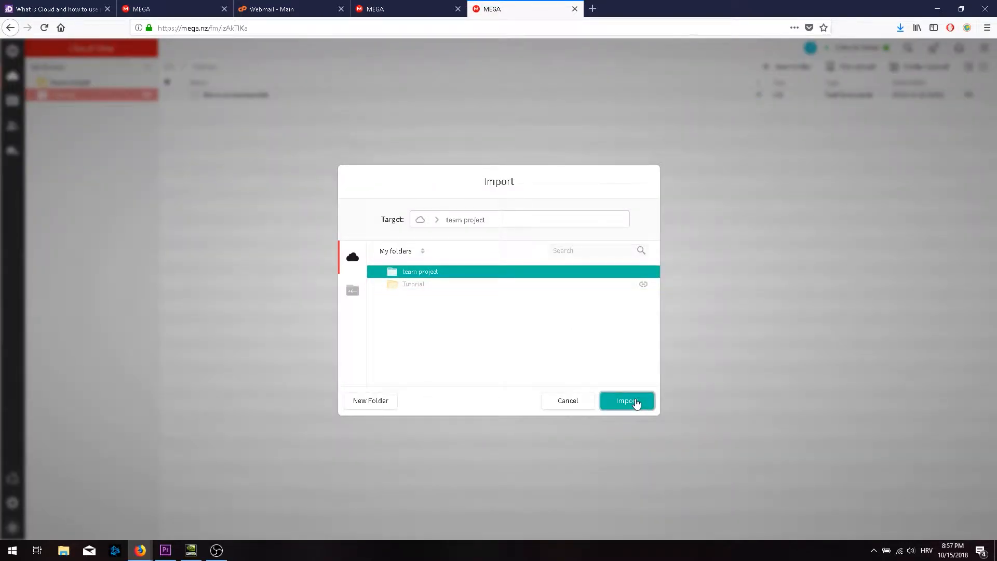
{"action": "left_click", "coordinate": [627, 401]}
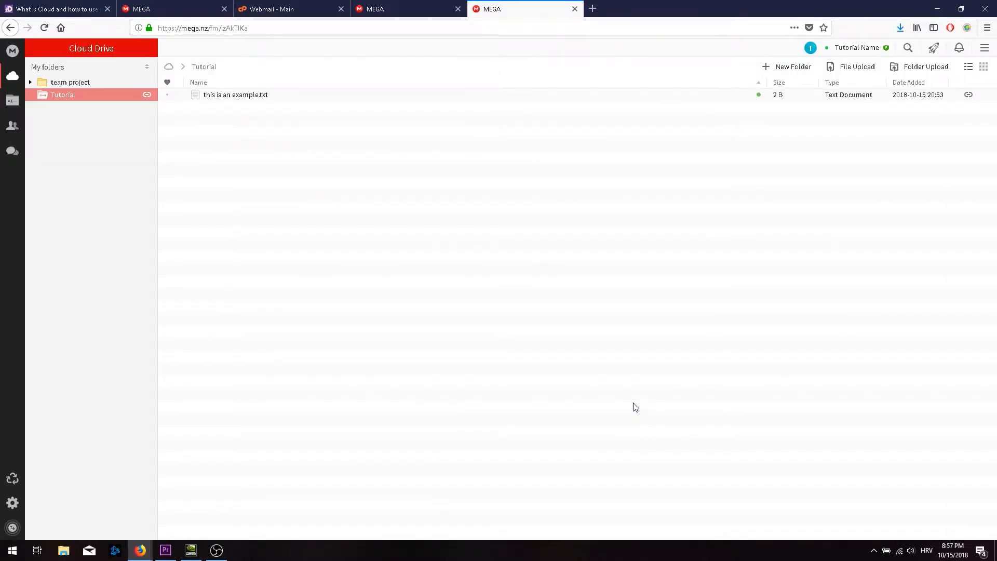
{"action": "left_click", "coordinate": [55, 82]}
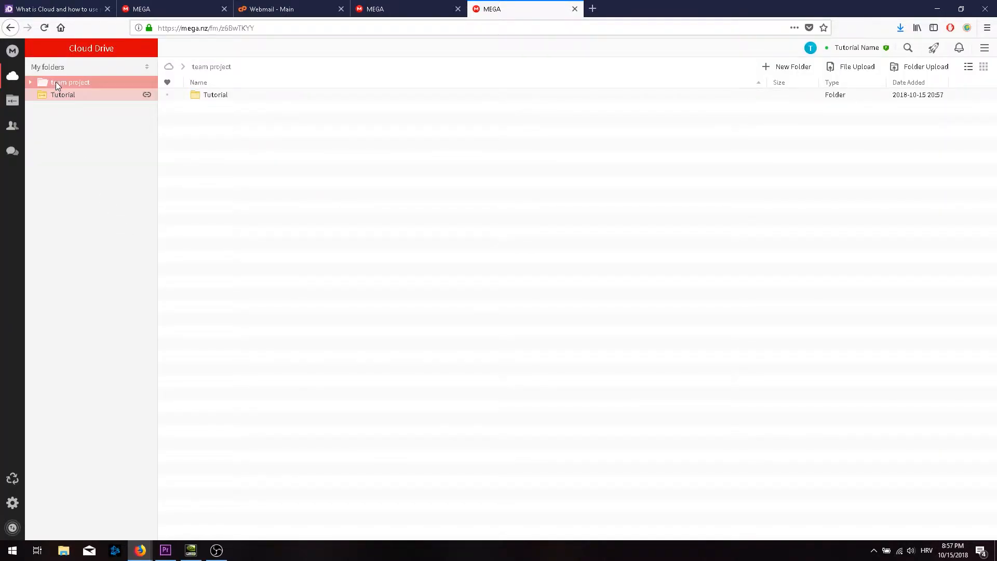
{"action": "double_click", "coordinate": [212, 95]}
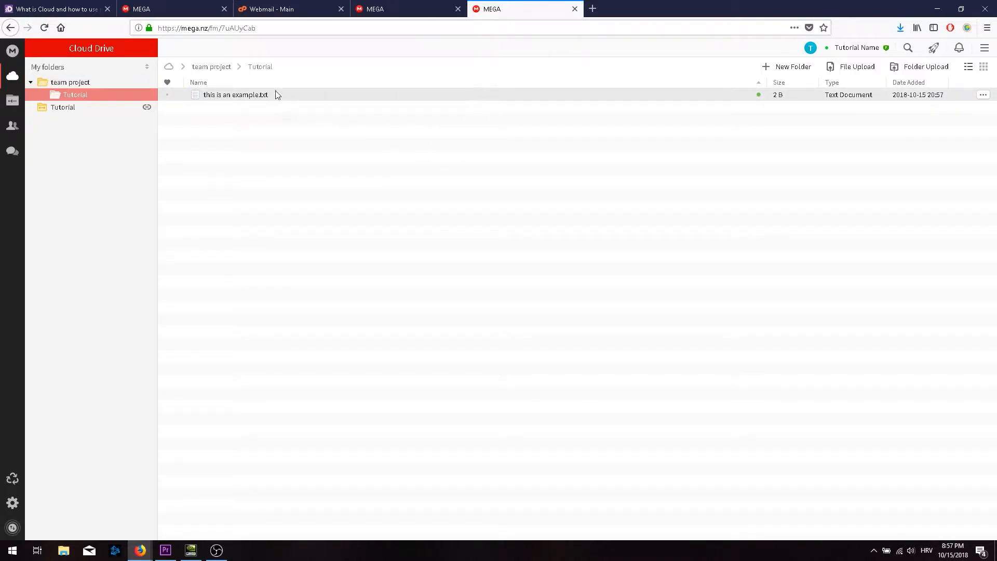
Make team project a MEGAdrop folder, copy its upload link and open it in a new tab.
{"action": "right_click", "coordinate": [67, 83]}
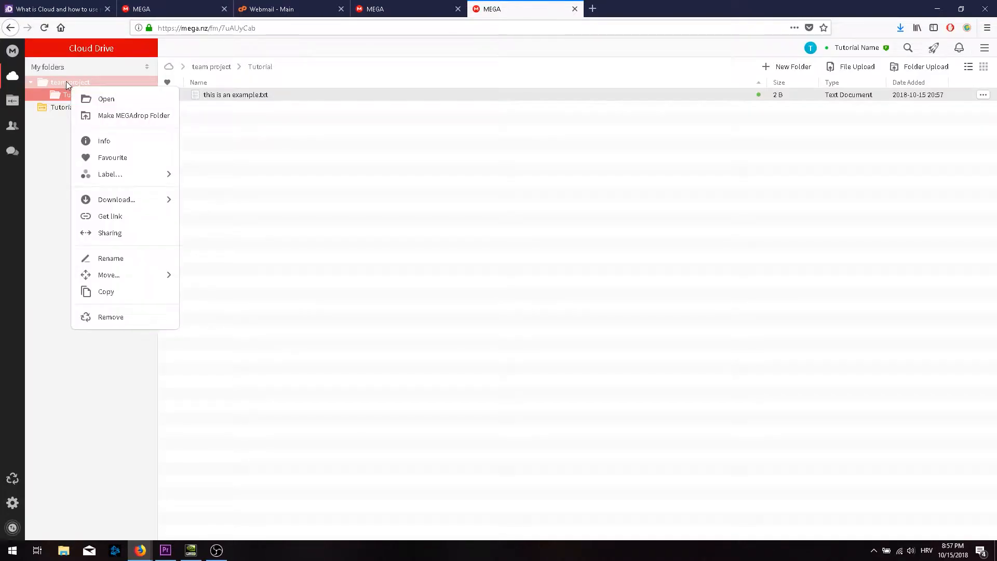
{"action": "left_click", "coordinate": [159, 125]}
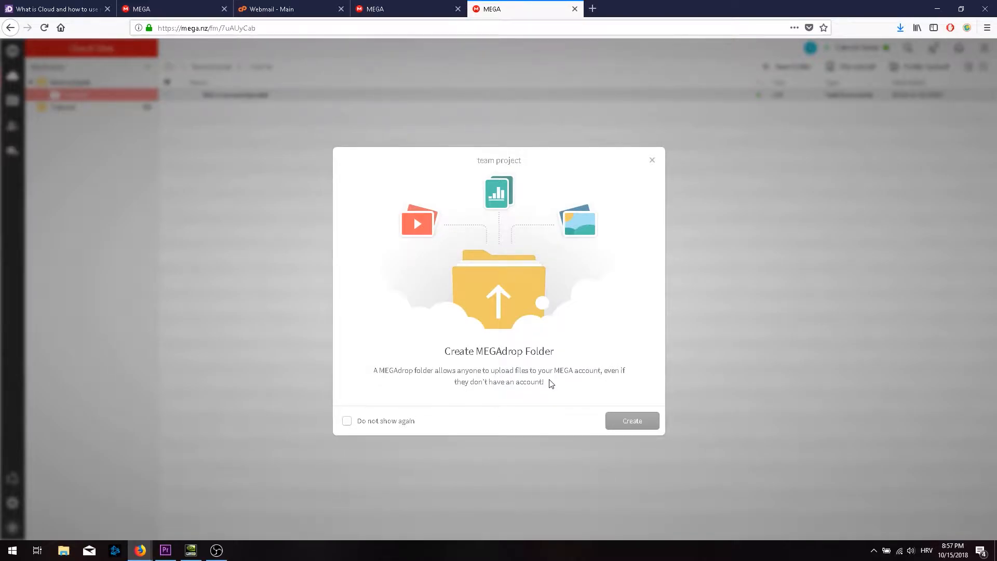
{"action": "left_click", "coordinate": [646, 427]}
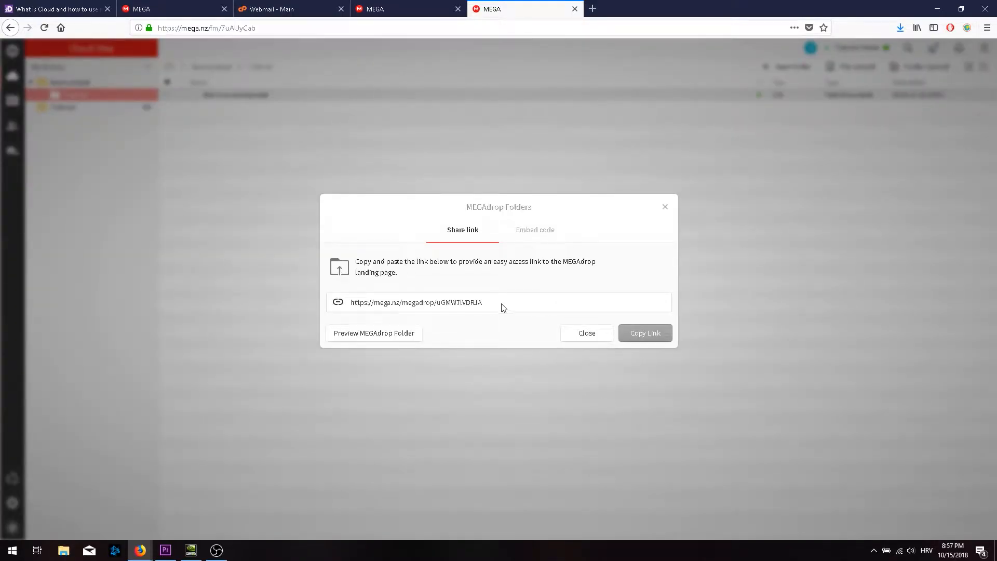
{"action": "left_click", "coordinate": [648, 337]}
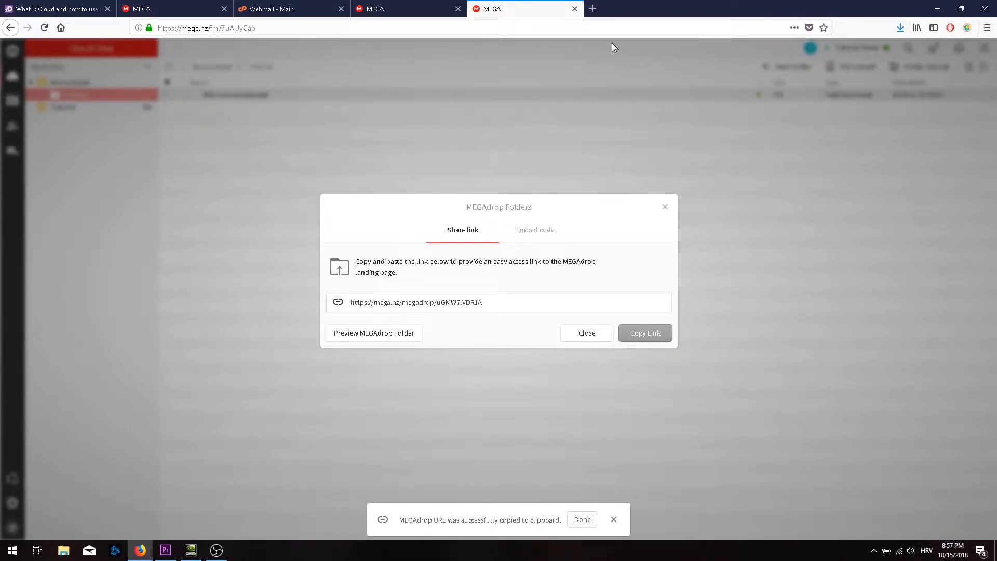
{"action": "left_click", "coordinate": [596, 11]}
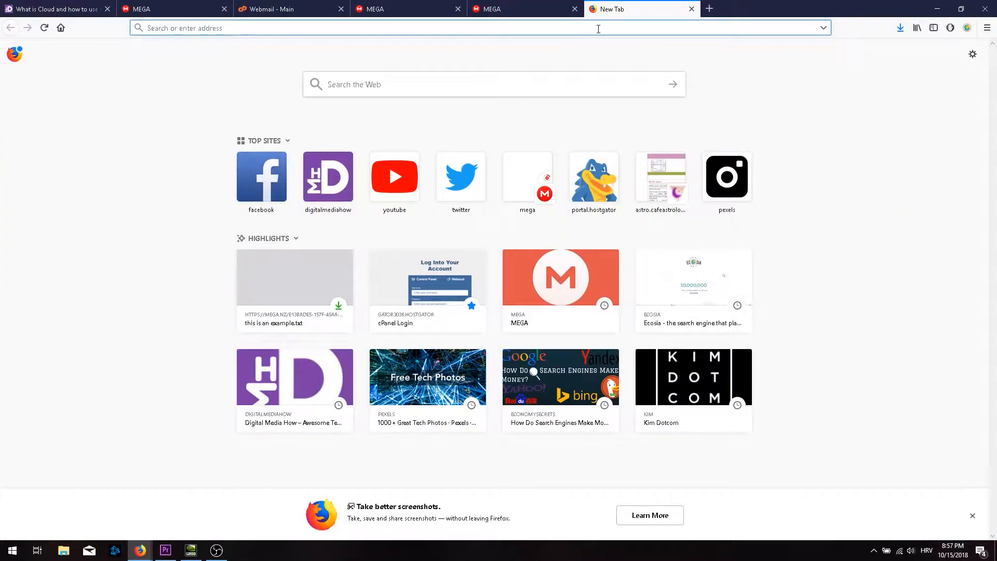
{"action": "right_click", "coordinate": [598, 28]}
{"action": "left_click", "coordinate": [630, 85]}
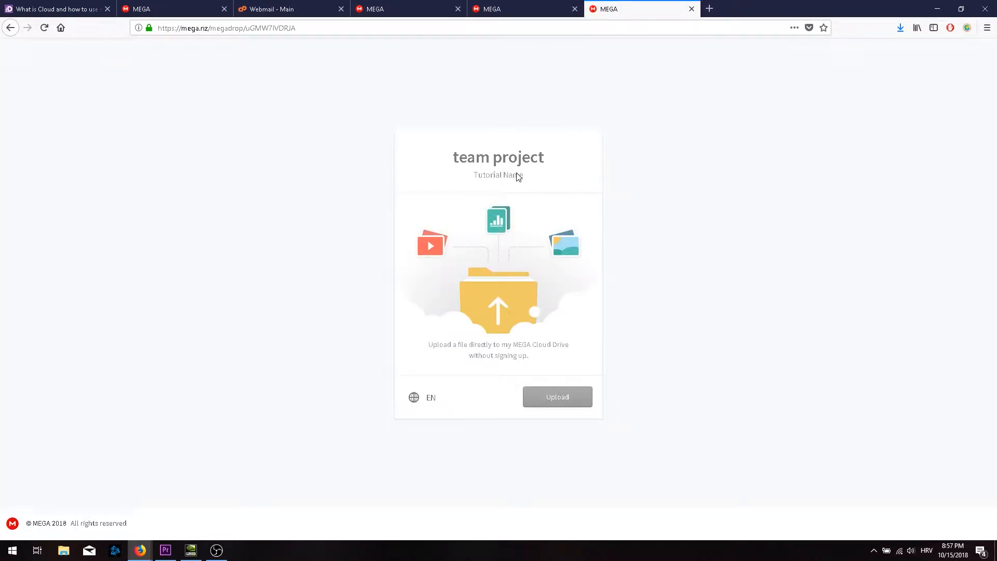
Start an upload on the MEGAdrop page and create a new contact from the file chooser's New menu.
{"action": "left_click", "coordinate": [569, 396]}
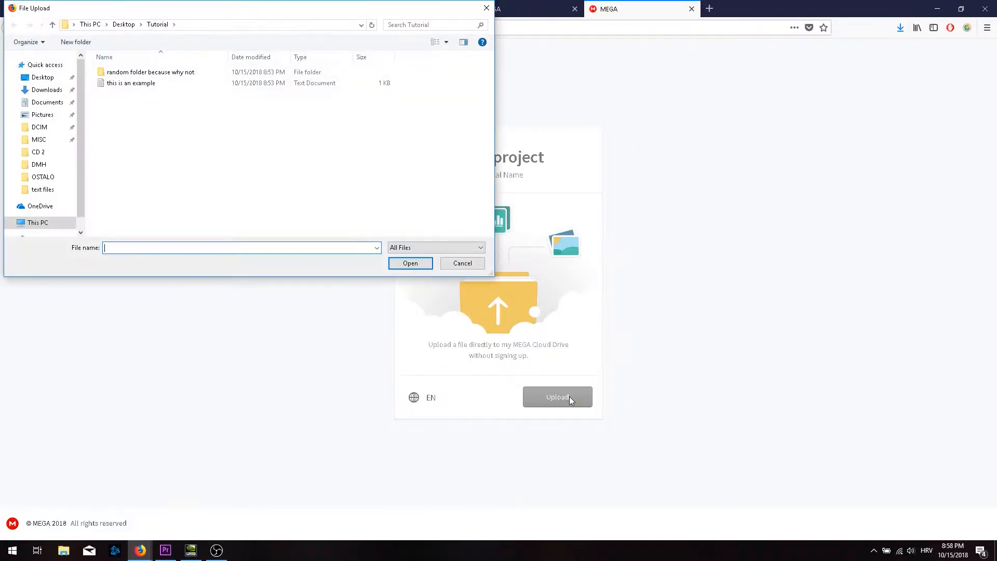
{"action": "right_click", "coordinate": [167, 135]}
{"action": "mouse_move", "coordinate": [234, 241]}
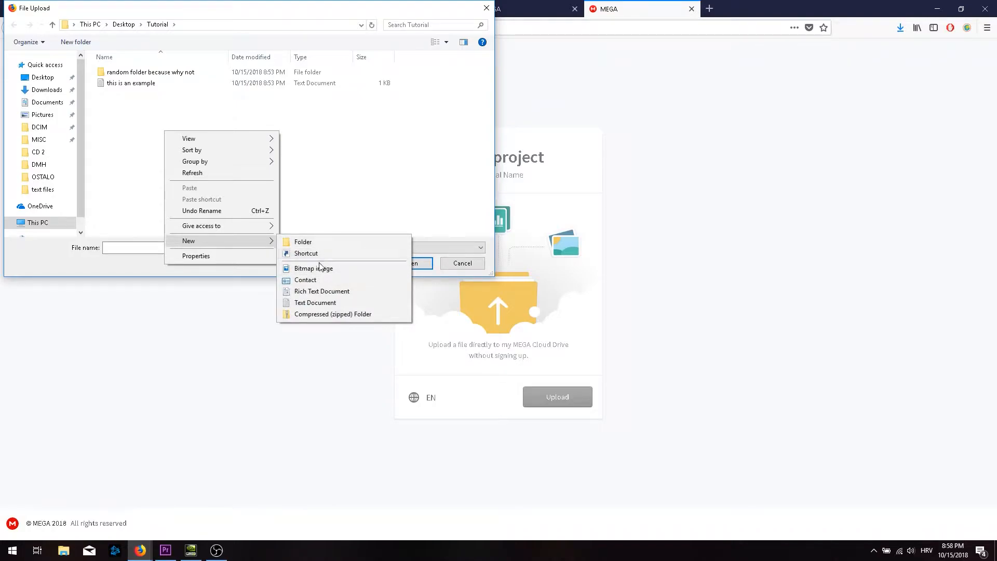
{"action": "left_click", "coordinate": [328, 282]}
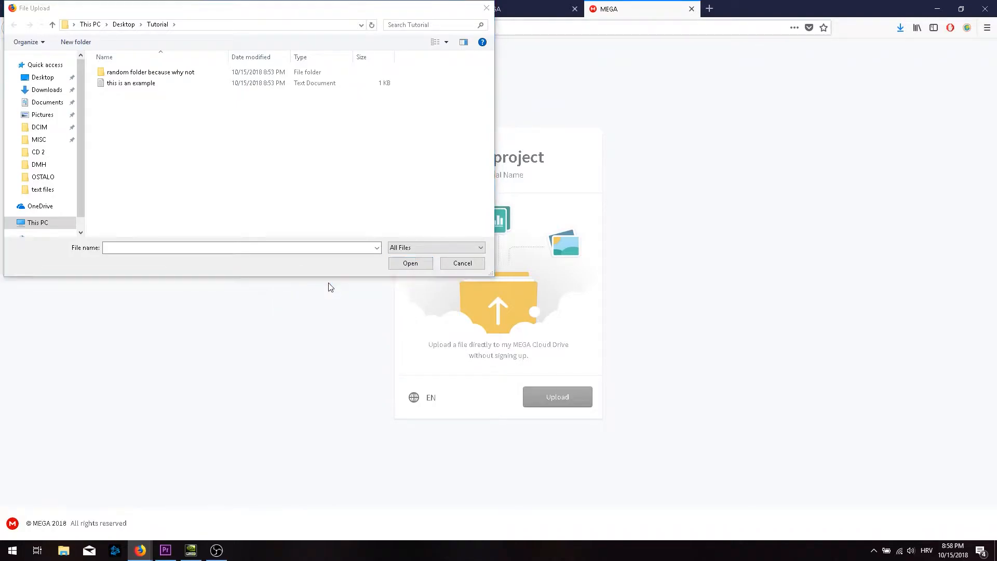
Fill in the contact's nickname, first and last names and an e-mail address, then save it.
{"action": "left_click", "coordinate": [253, 249]}
{"action": "type", "text": "he will bring the tshirts"}
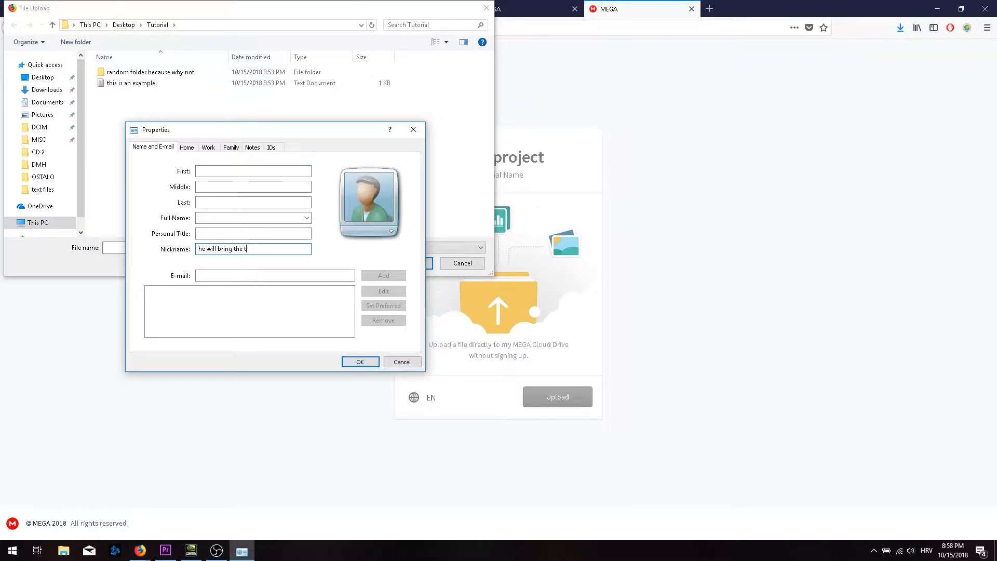
{"action": "left_click", "coordinate": [235, 170]}
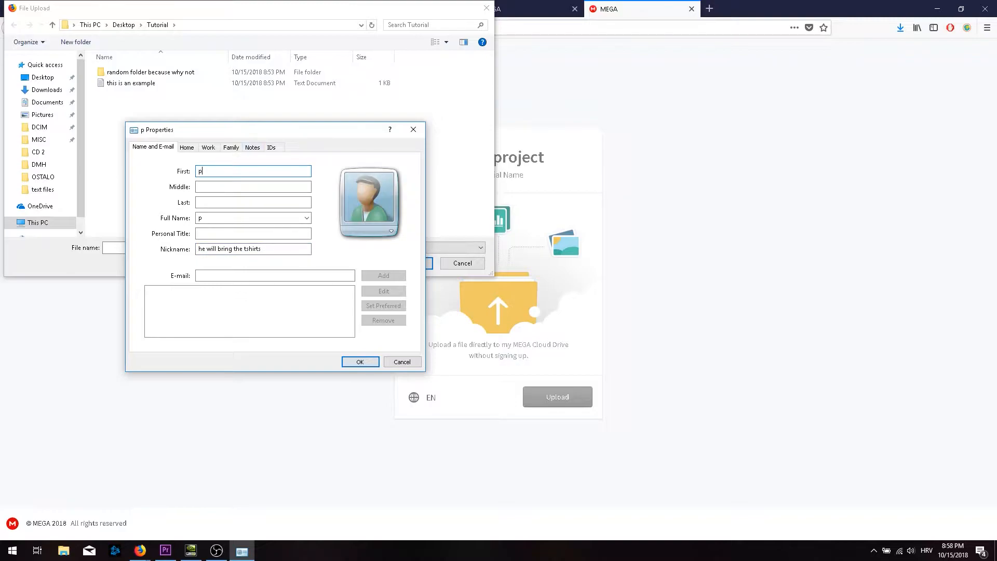
{"action": "type", "text": "name"}
{"action": "key", "text": "Tab"}
{"action": "left_click", "coordinate": [198, 201]}
{"action": "type", "text": "la"}
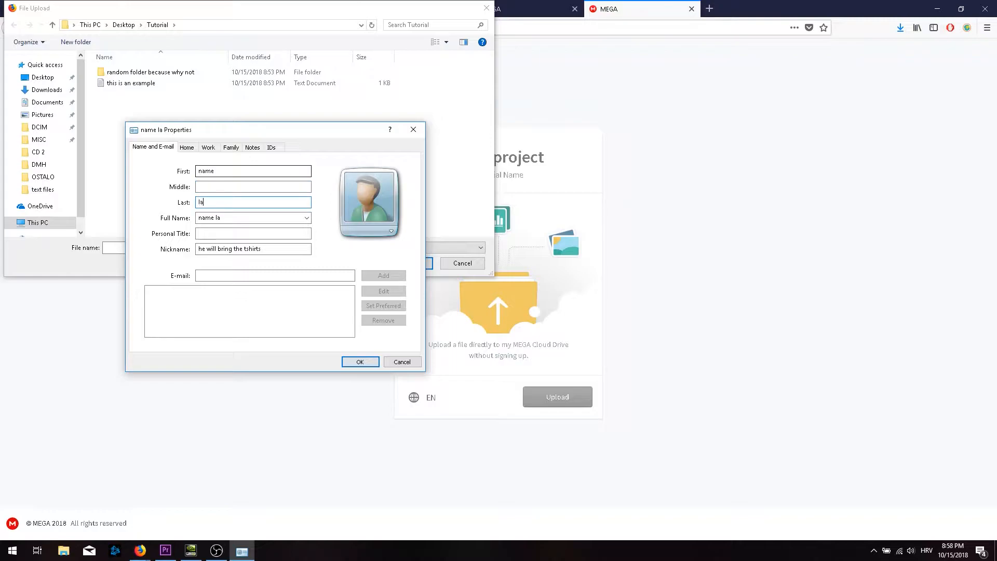
{"action": "type", "text": "st name"}
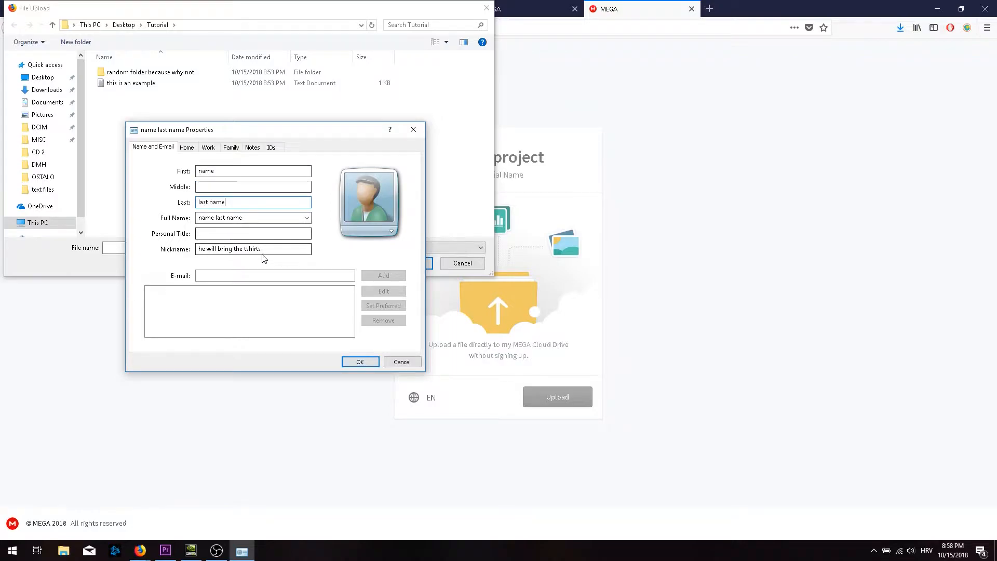
{"action": "left_click", "coordinate": [246, 273]}
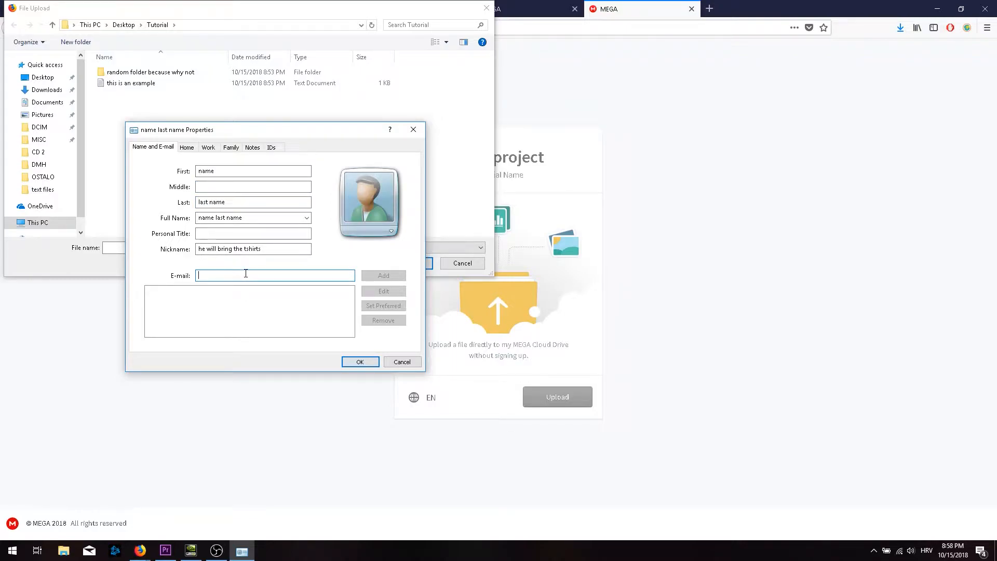
{"action": "type", "text": "exampleemail@something.com"}
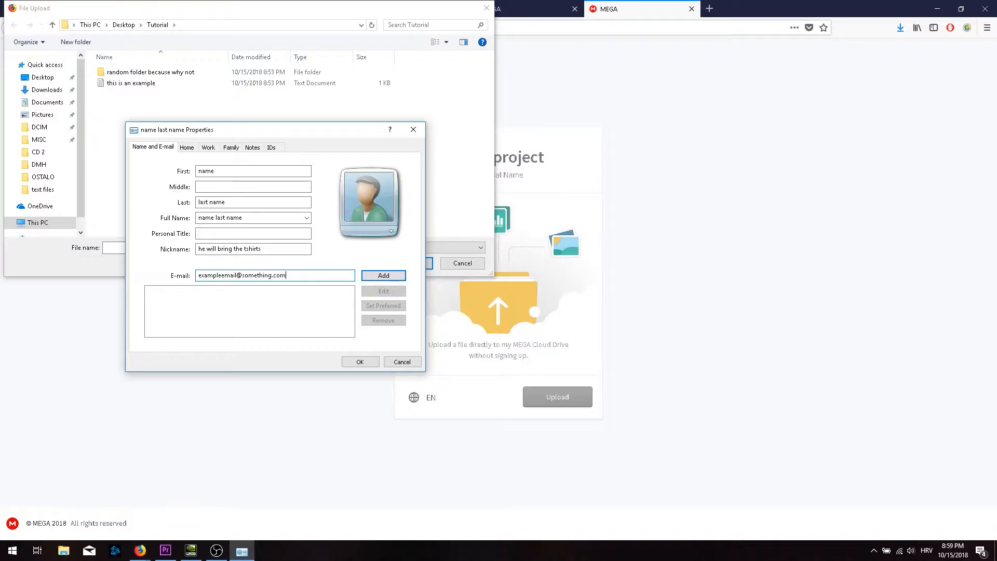
{"action": "left_click", "coordinate": [388, 277]}
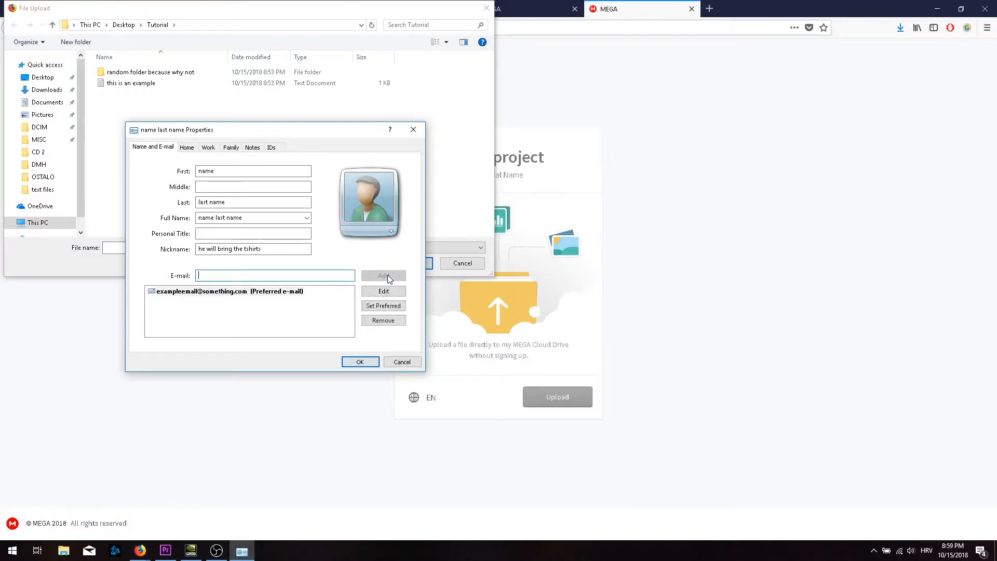
{"action": "left_click", "coordinate": [367, 362]}
Upload the new contact file through the MEGAdrop page, then close the upload tab and share-link window.
{"action": "left_click", "coordinate": [140, 84]}
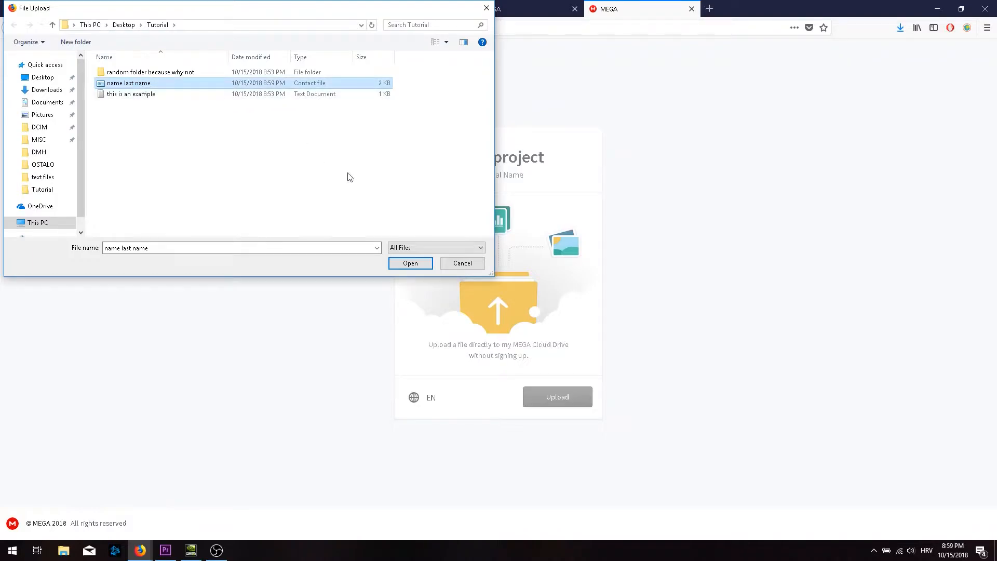
{"action": "left_click", "coordinate": [410, 264]}
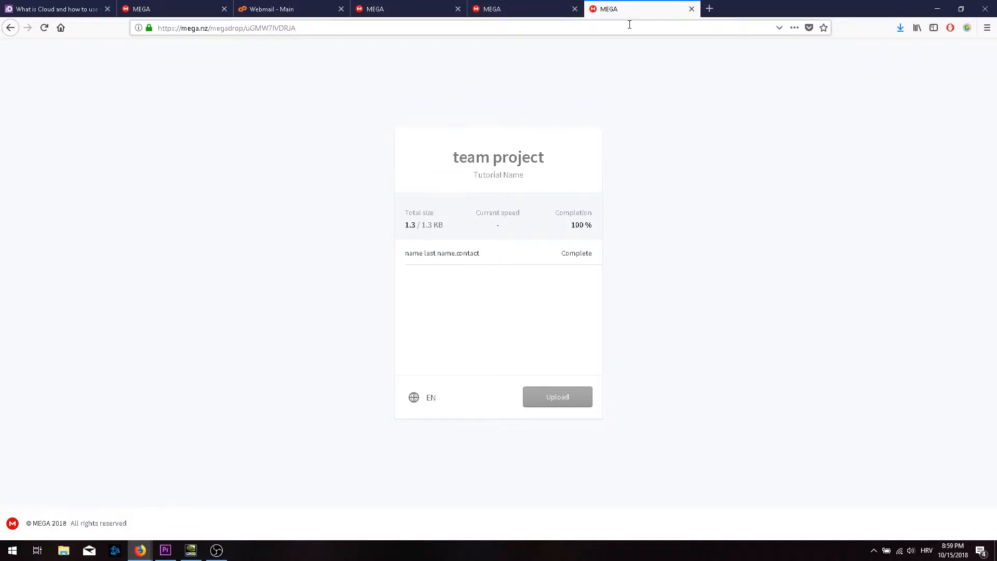
{"action": "left_click", "coordinate": [691, 9]}
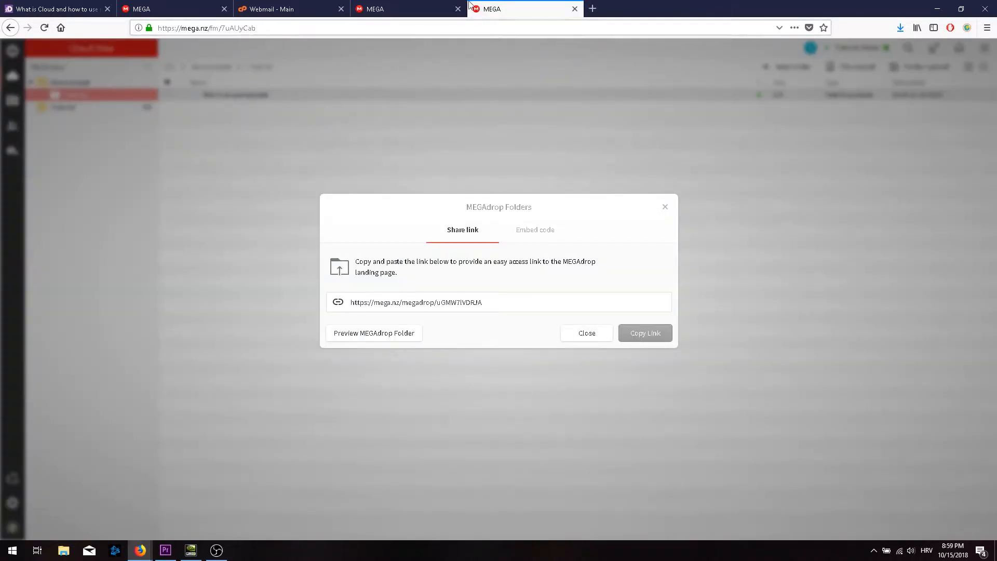
{"action": "left_click", "coordinate": [665, 207]}
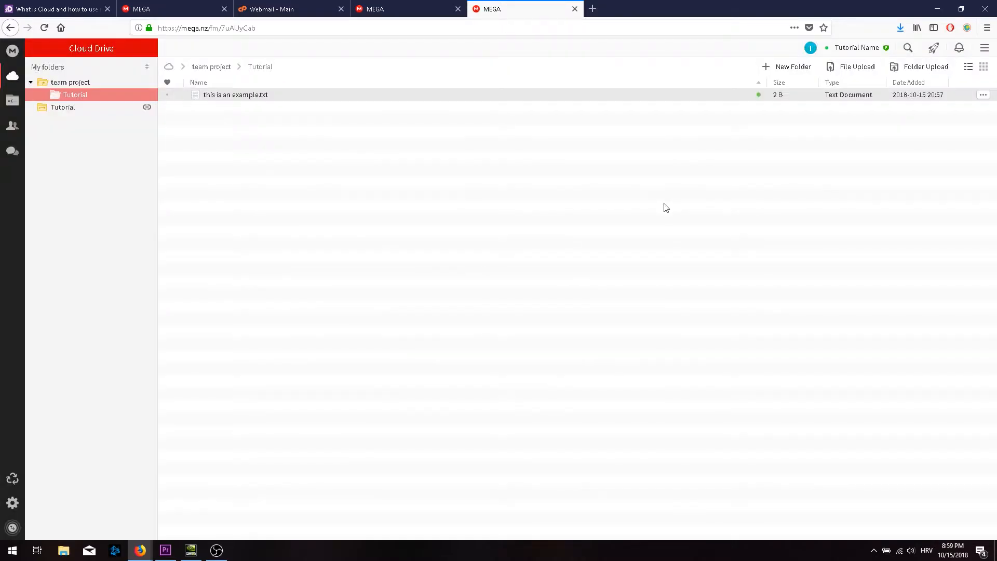
Mark the uploaded contact file in team project as a favourite.
{"action": "left_click", "coordinate": [64, 84]}
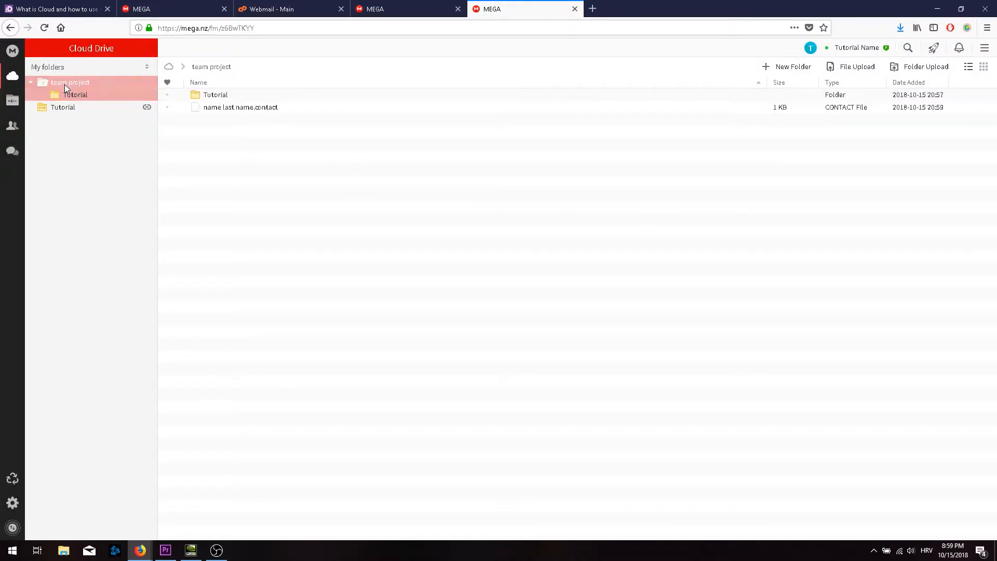
{"action": "double_click", "coordinate": [234, 108]}
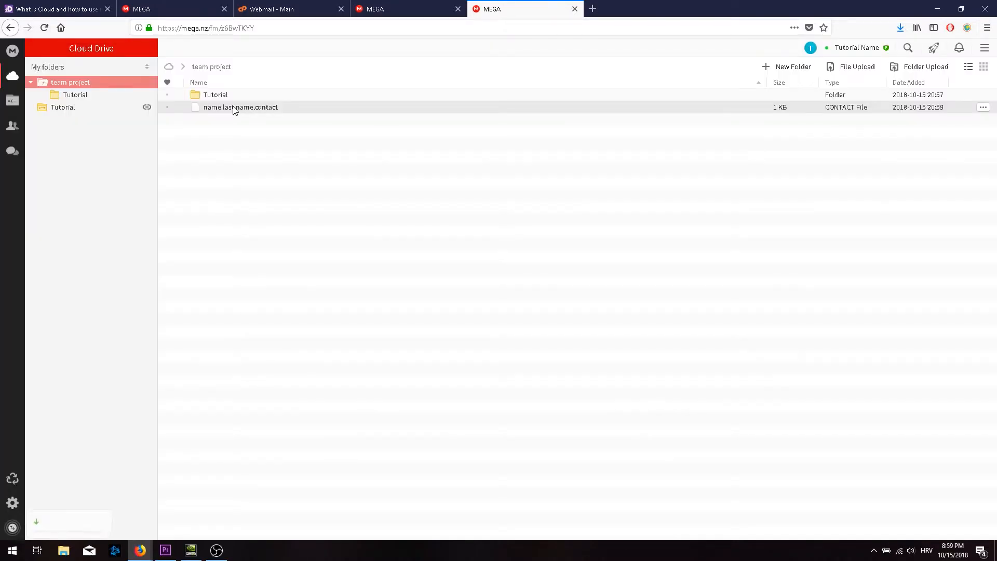
{"action": "right_click", "coordinate": [236, 111]}
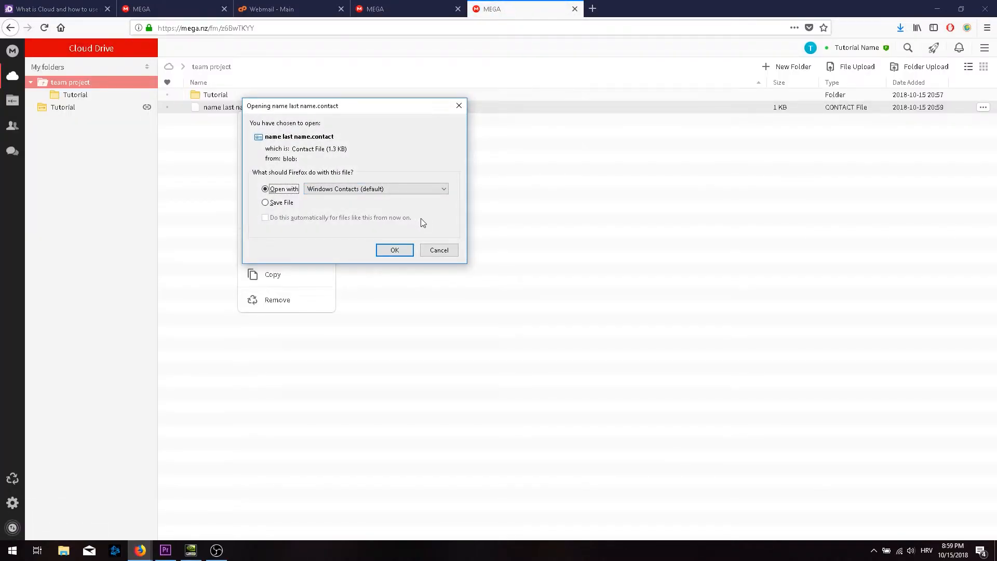
{"action": "left_click", "coordinate": [439, 249]}
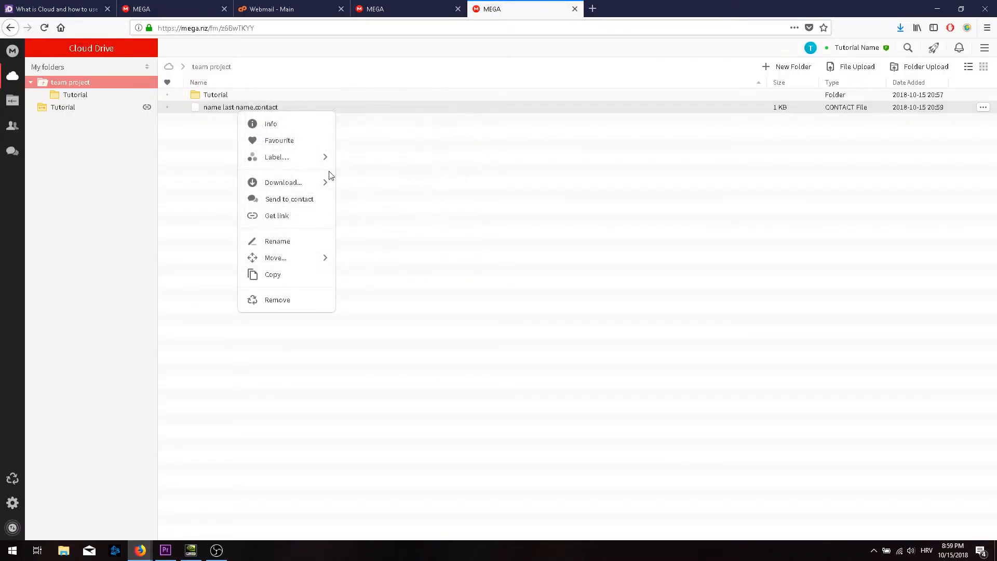
{"action": "left_click", "coordinate": [293, 143]}
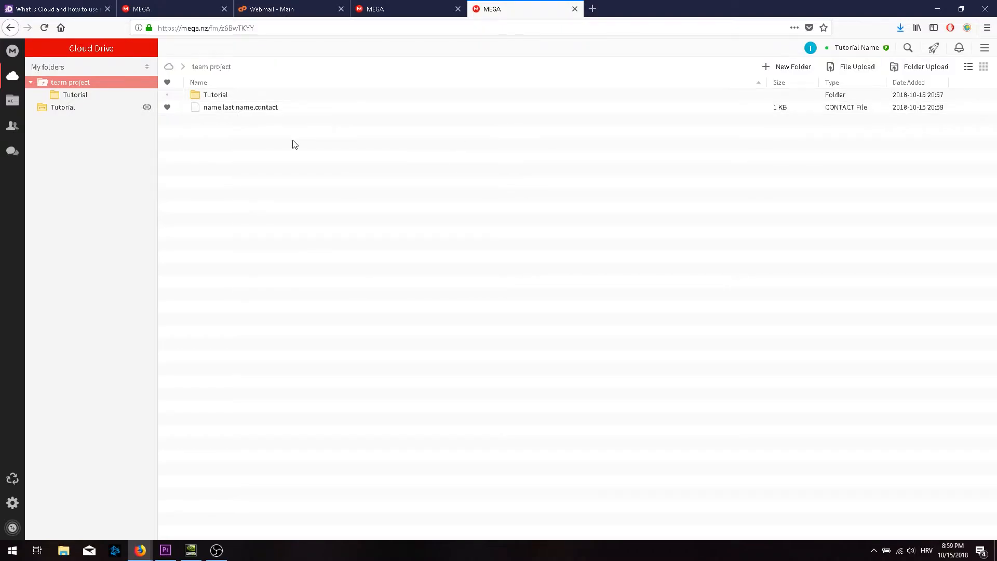
Start sending the contact file to a contact, then cancel sending it to chat.
{"action": "right_click", "coordinate": [246, 112]}
{"action": "mouse_move", "coordinate": [333, 186]}
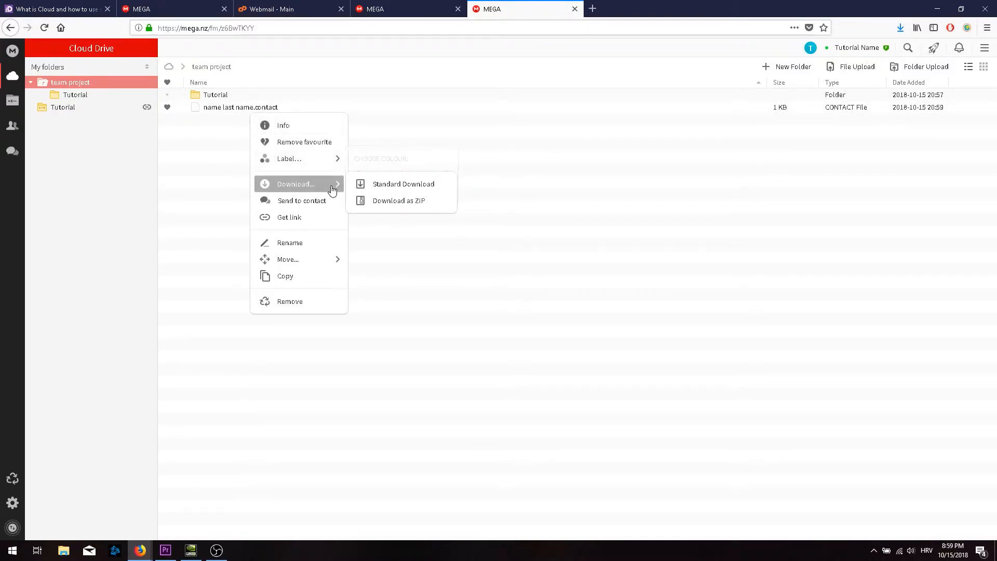
{"action": "left_click", "coordinate": [324, 201]}
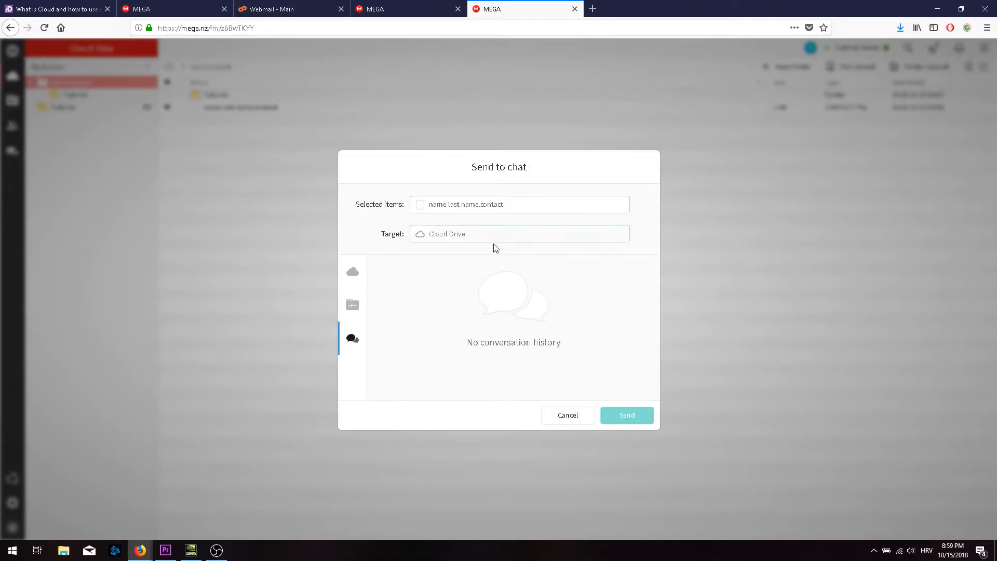
{"action": "left_click", "coordinate": [572, 416]}
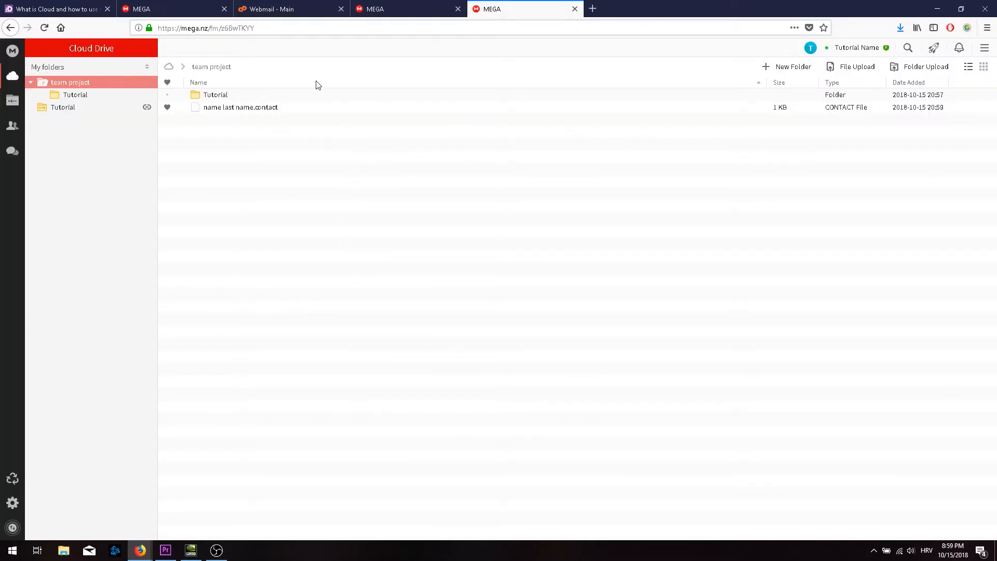
Rename the contact file to 'tshirt guy'.
{"action": "right_click", "coordinate": [218, 110]}
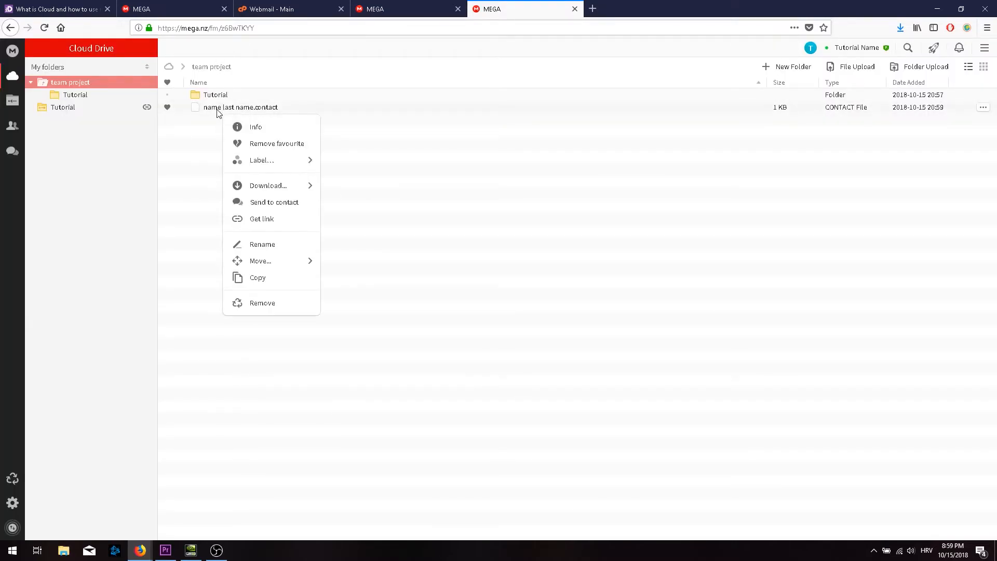
{"action": "left_click", "coordinate": [287, 254]}
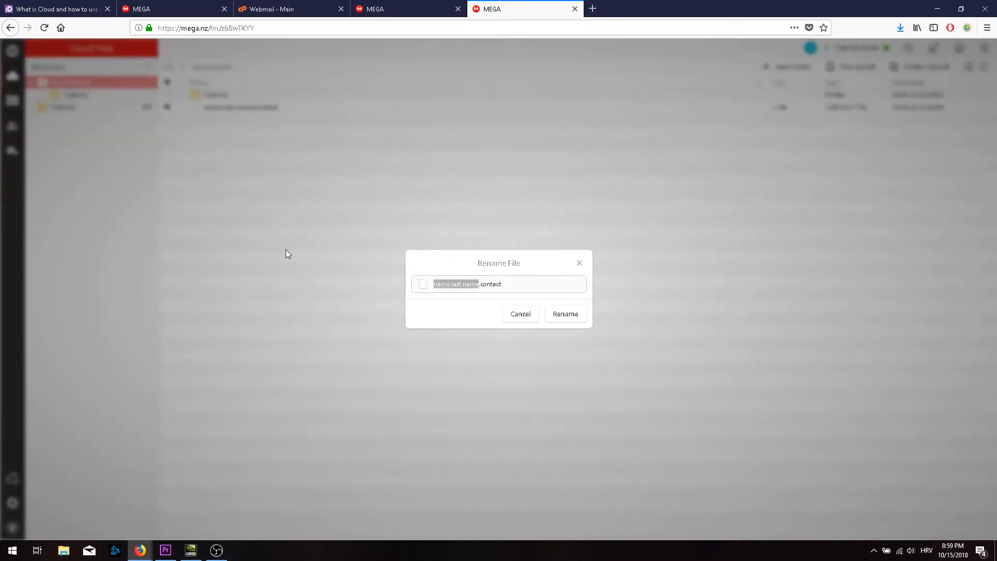
{"action": "key", "text": "BackSpace"}
{"action": "type", "text": "tshirt guy"}
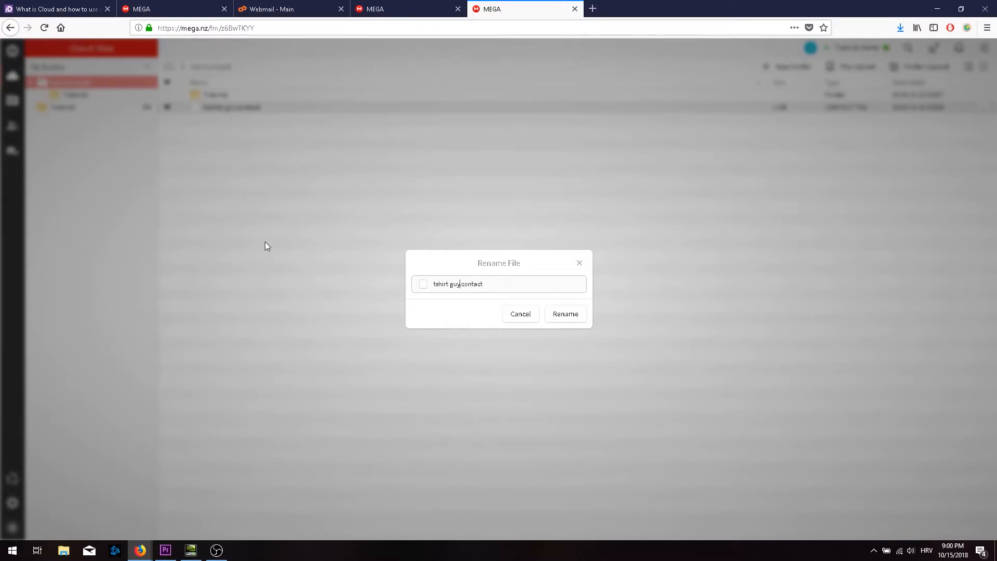
{"action": "key", "text": "Return"}
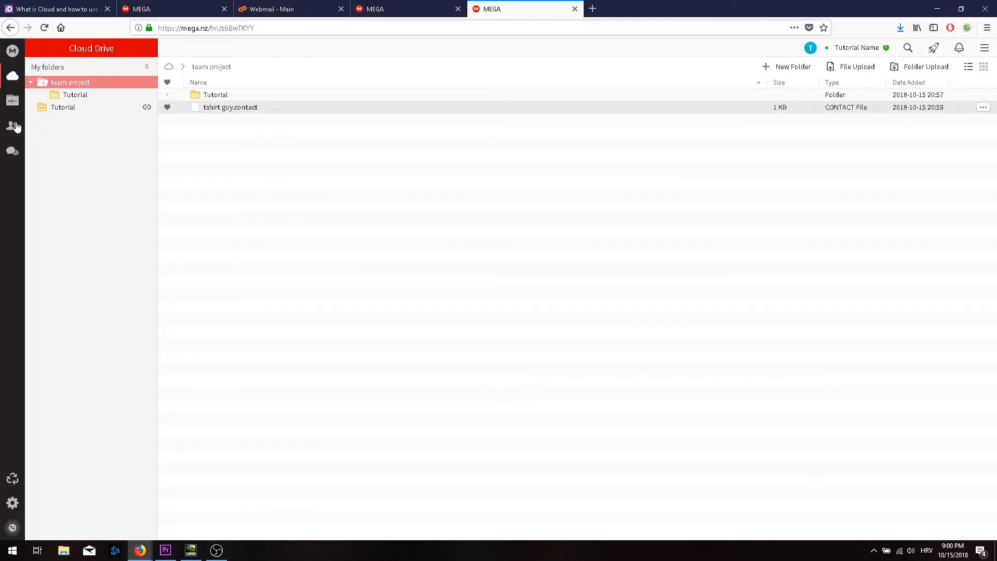
Look through Chat's new-chat and Add contact form, close it, and return to the dashboard.
{"action": "left_click", "coordinate": [13, 151]}
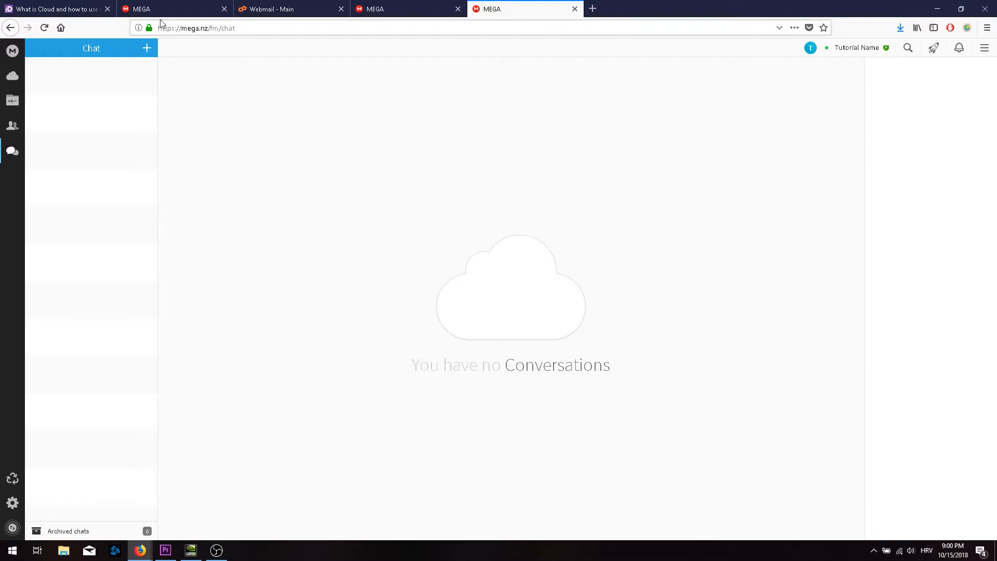
{"action": "left_click", "coordinate": [147, 49]}
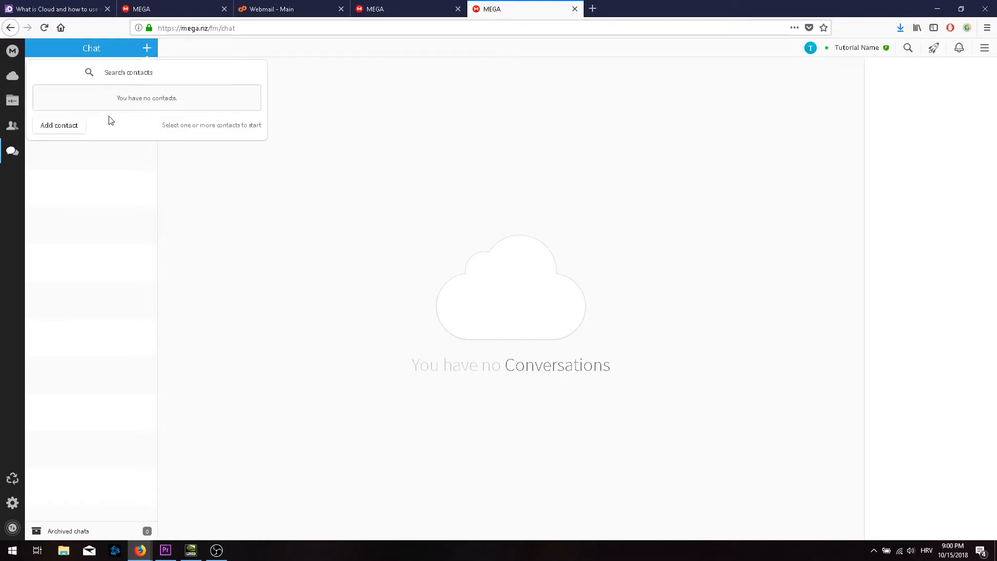
{"action": "left_click", "coordinate": [66, 125]}
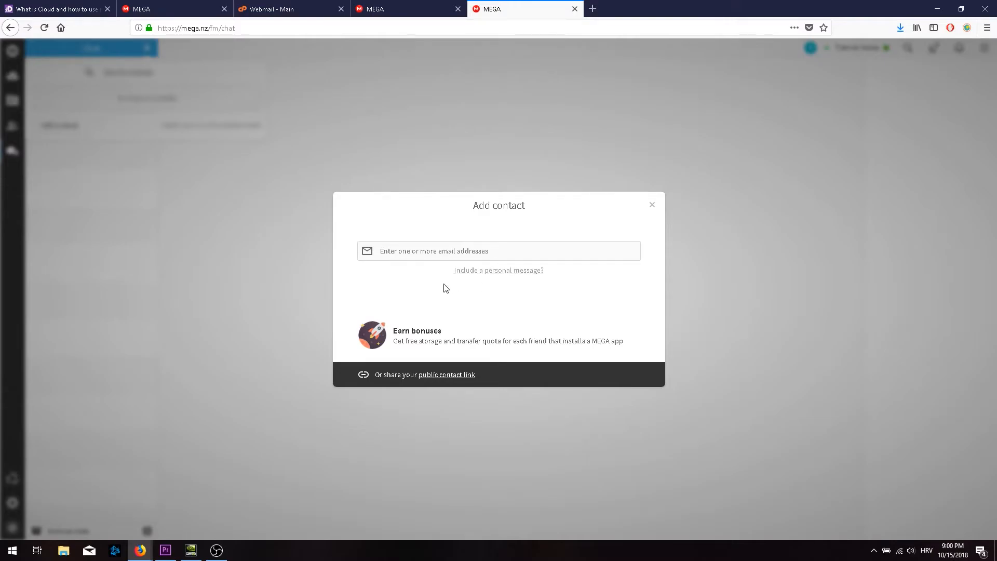
{"action": "left_click", "coordinate": [469, 270]}
{"action": "left_click", "coordinate": [652, 189]}
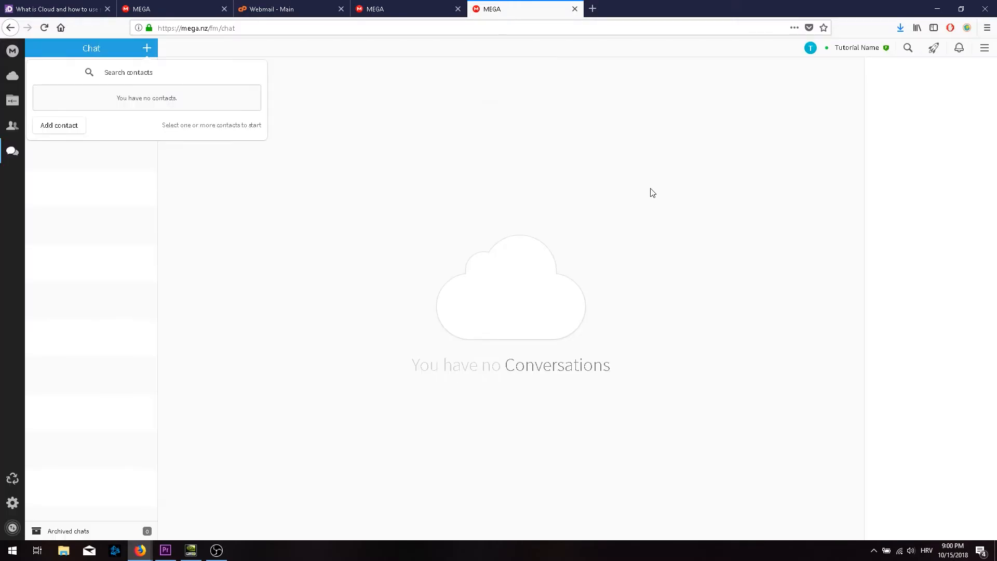
{"action": "left_click", "coordinate": [13, 51]}
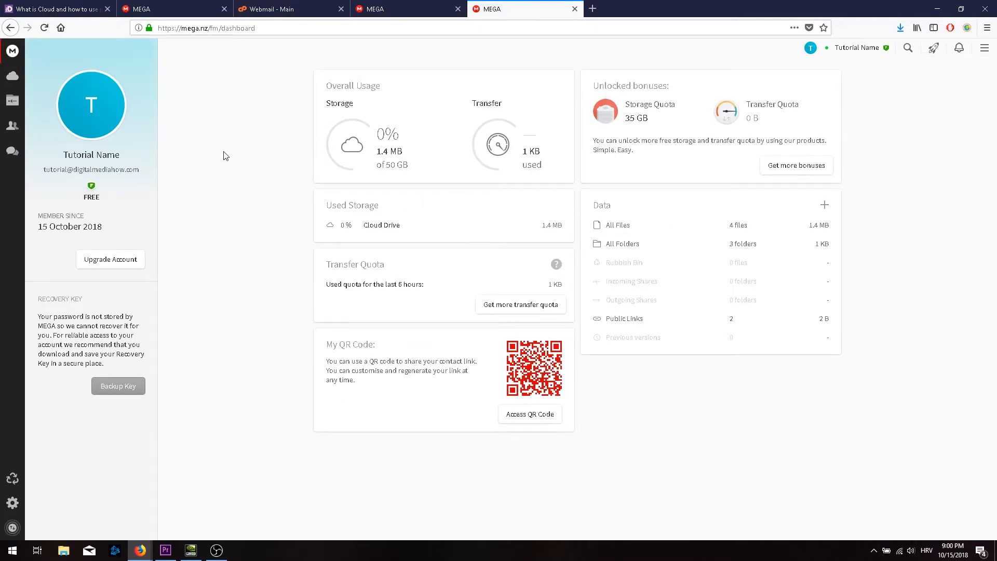
Review received and sent contact requests on the Contacts page, then view the empty Rubbish Bin.
{"action": "left_click", "coordinate": [11, 131]}
{"action": "left_click", "coordinate": [246, 67]}
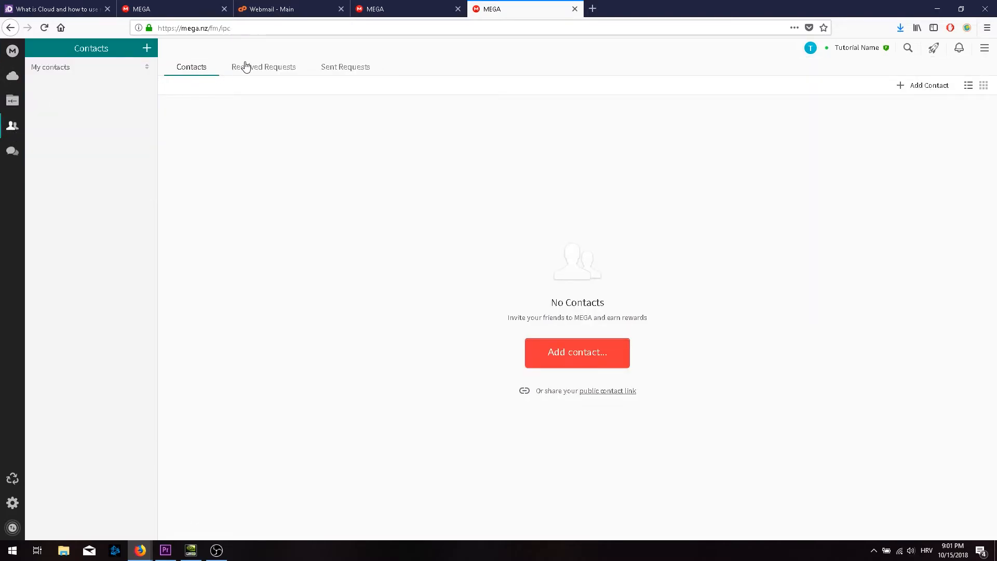
{"action": "left_click", "coordinate": [351, 72]}
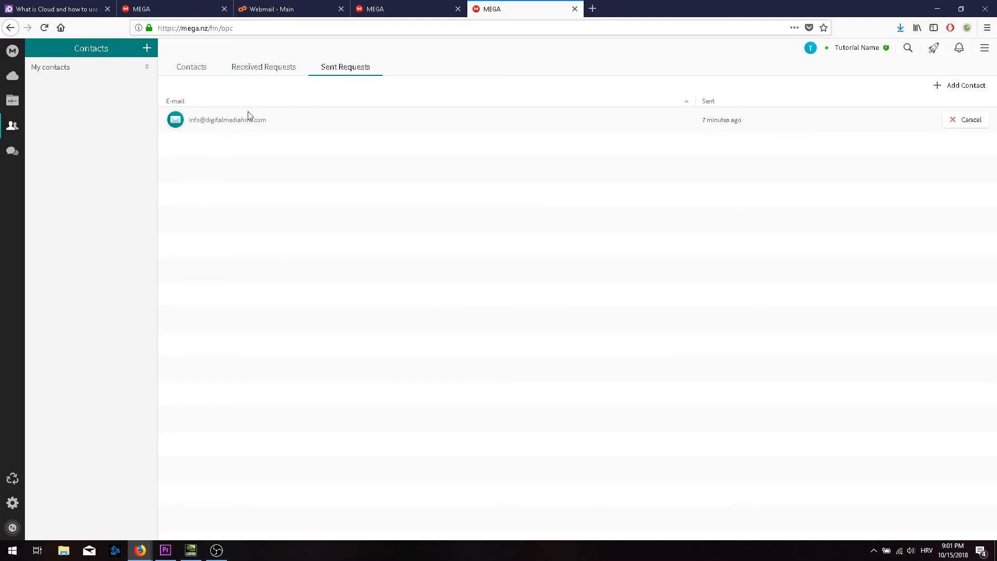
{"action": "left_click", "coordinate": [8, 481]}
Tour the General, Security and Achievements settings pages, reviewing the 50 GB storage quota earned.
{"action": "left_click", "coordinate": [14, 505]}
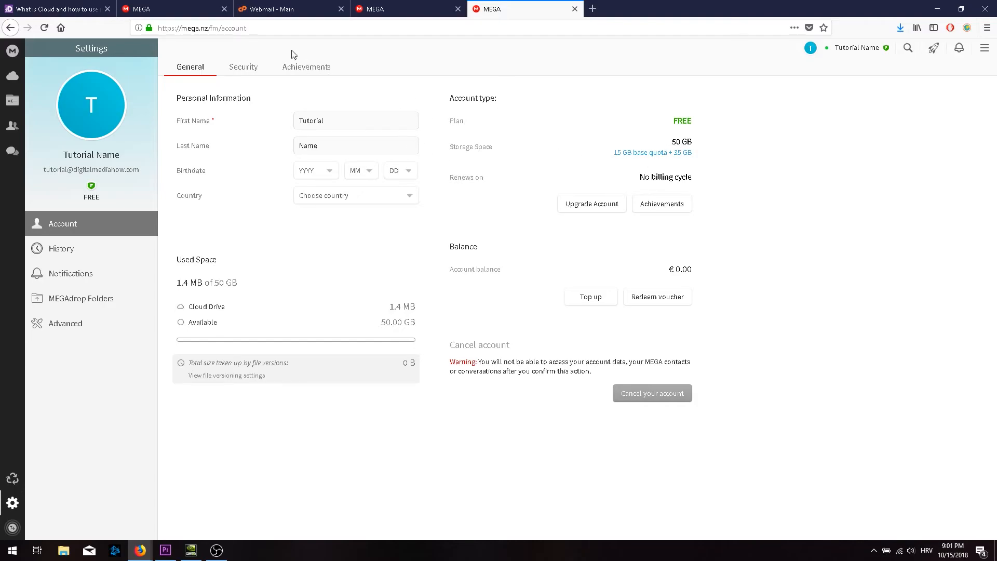
{"action": "left_click", "coordinate": [249, 67]}
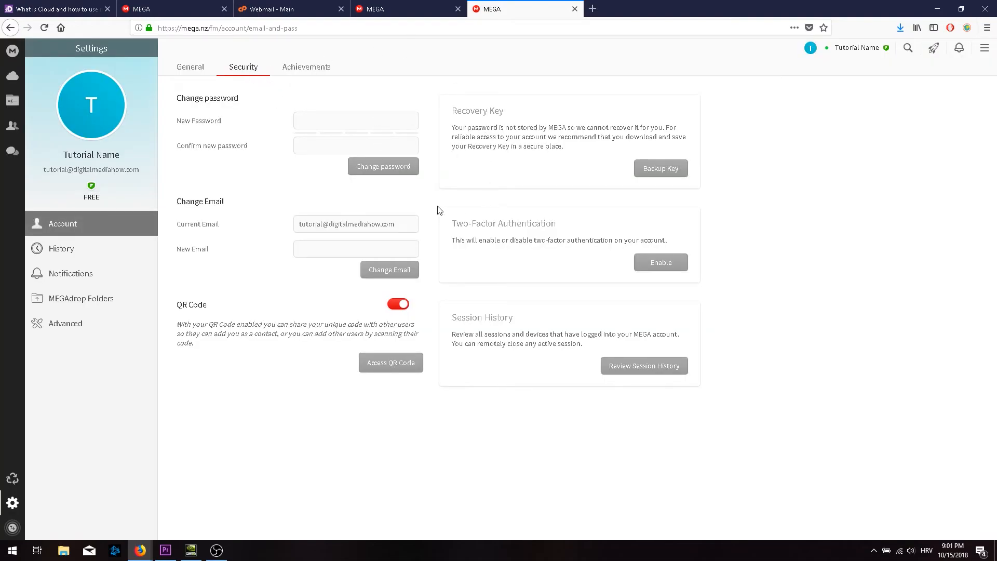
{"action": "left_click", "coordinate": [291, 67]}
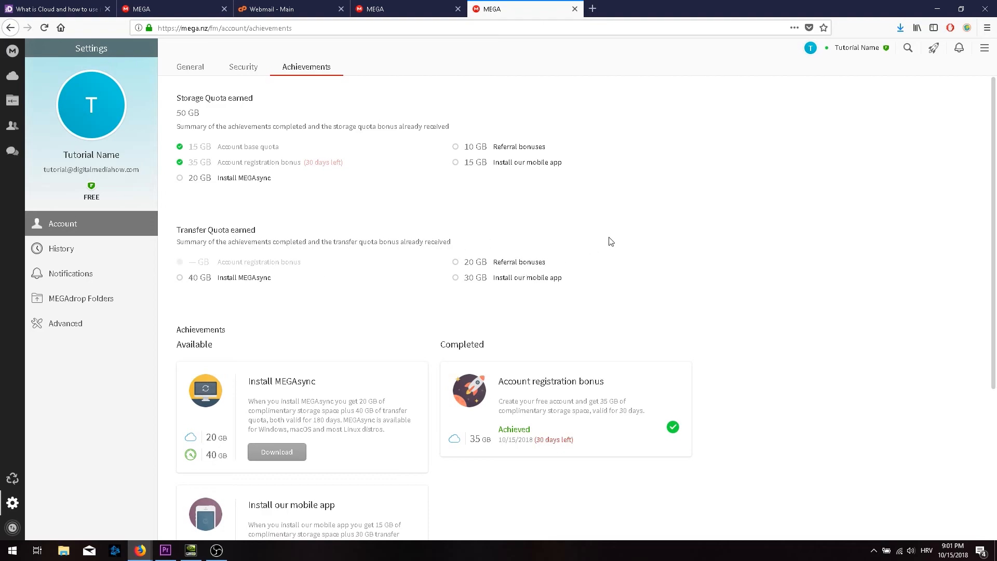
{"action": "scroll", "coordinate": [622, 236], "scroll_direction": "down", "scroll_amount": 4}
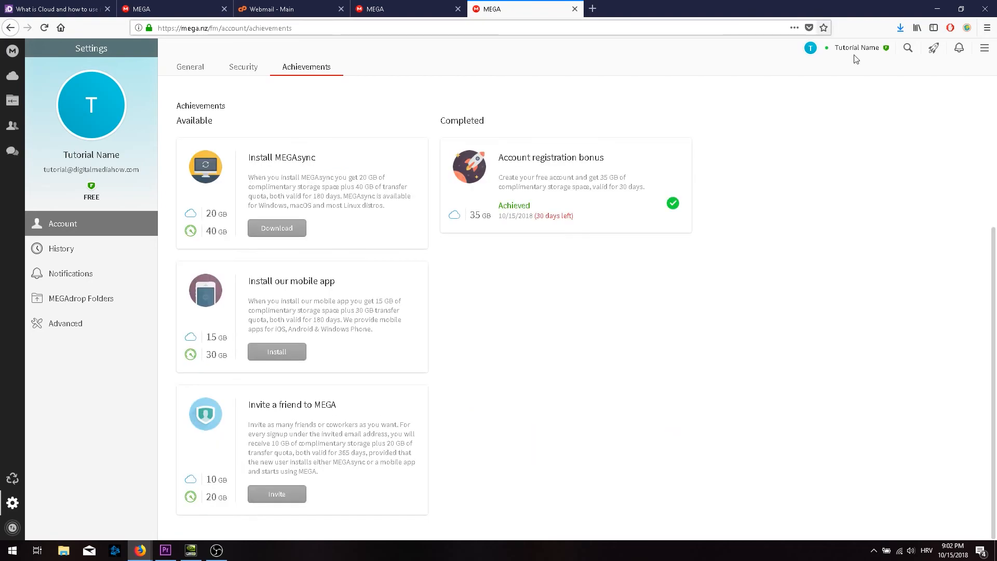
Log out of the account, confirming the warning about other open MEGA tabs.
{"action": "left_click", "coordinate": [985, 52]}
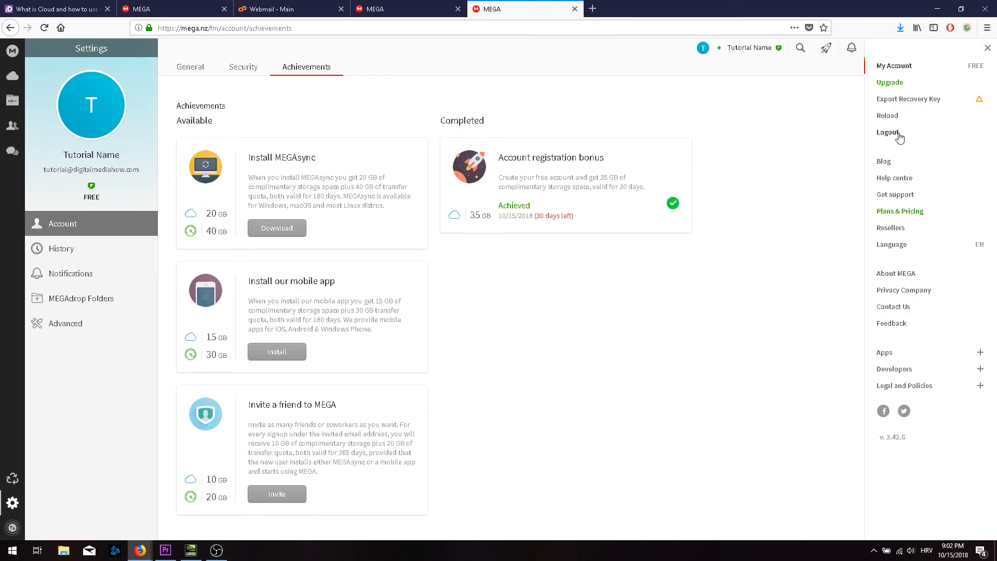
{"action": "left_click", "coordinate": [887, 132]}
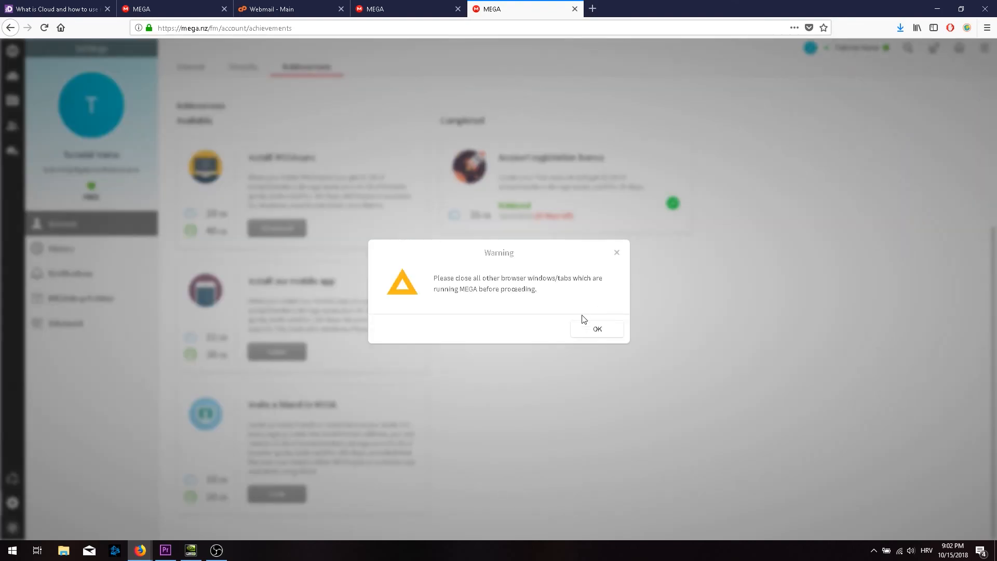
{"action": "left_click", "coordinate": [595, 328]}
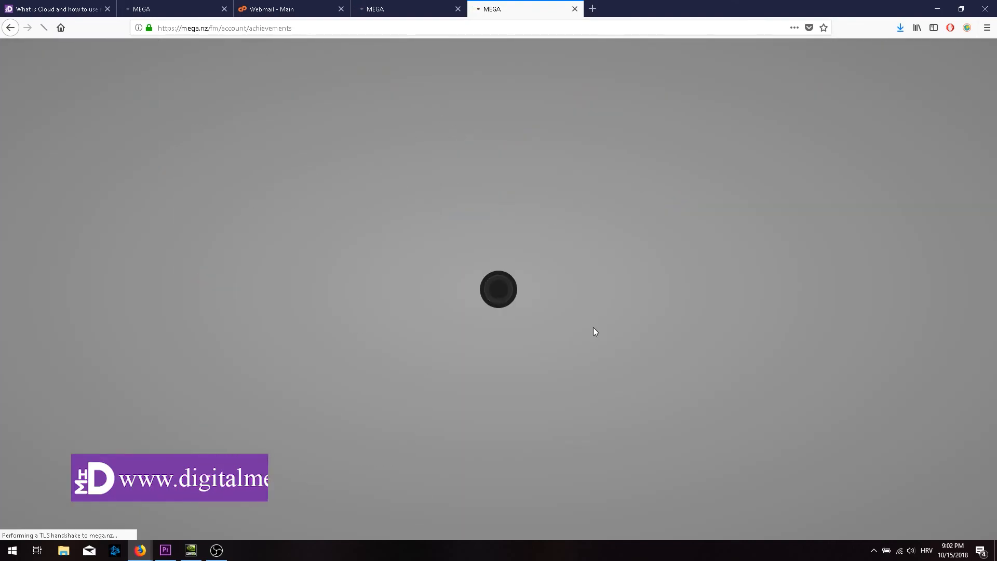